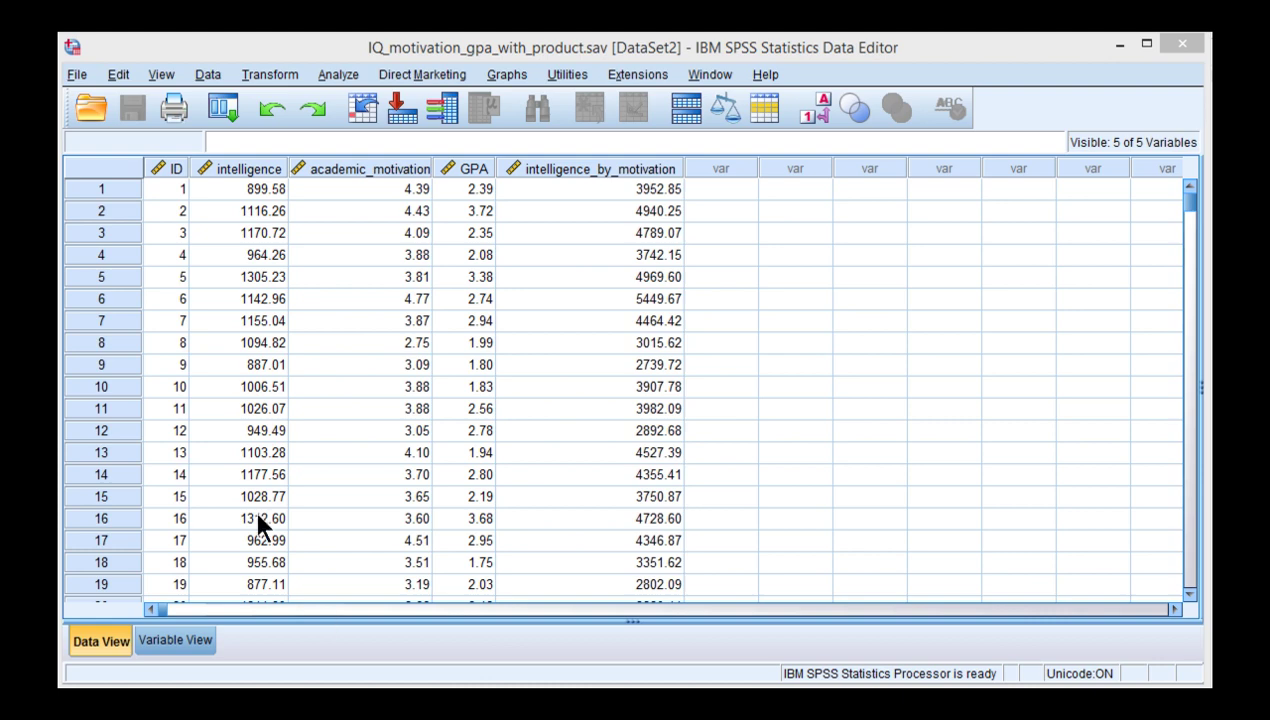
Step: Inspect the first intelligence, academic_motivation and intelligence_by_motivation values in the data
left_click(257, 190)
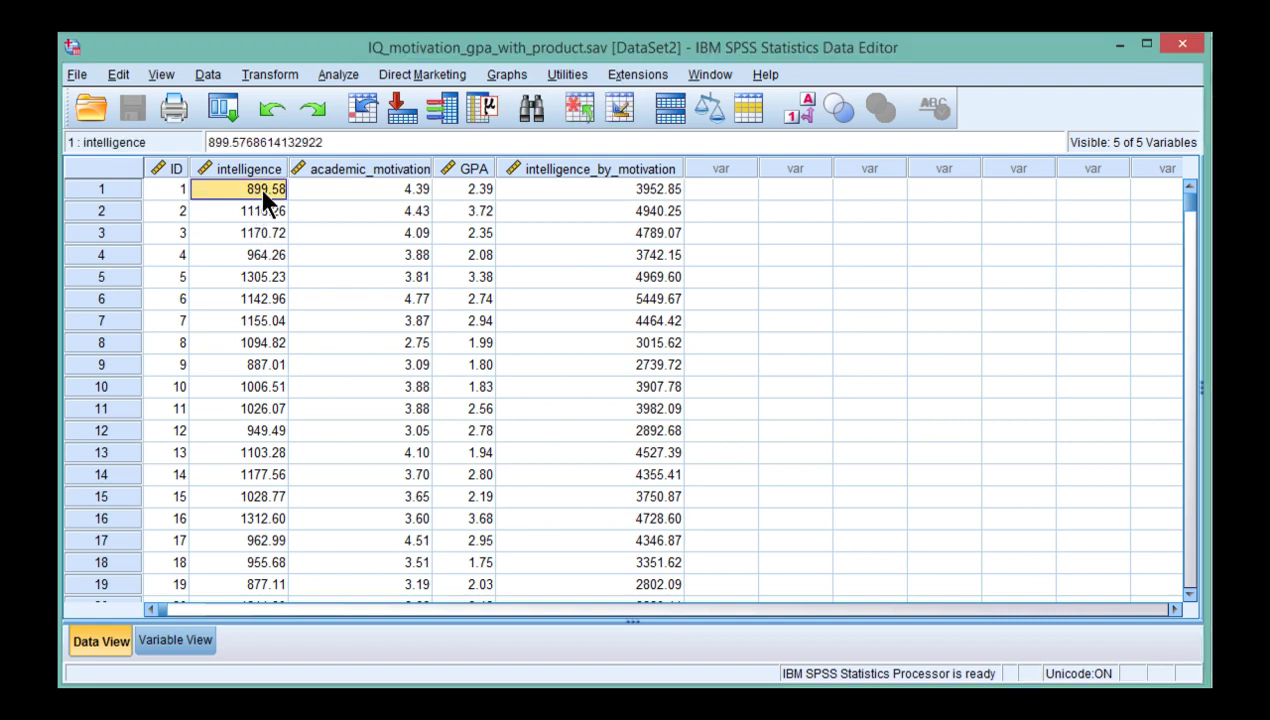
left_click(345, 189)
left_click(262, 168)
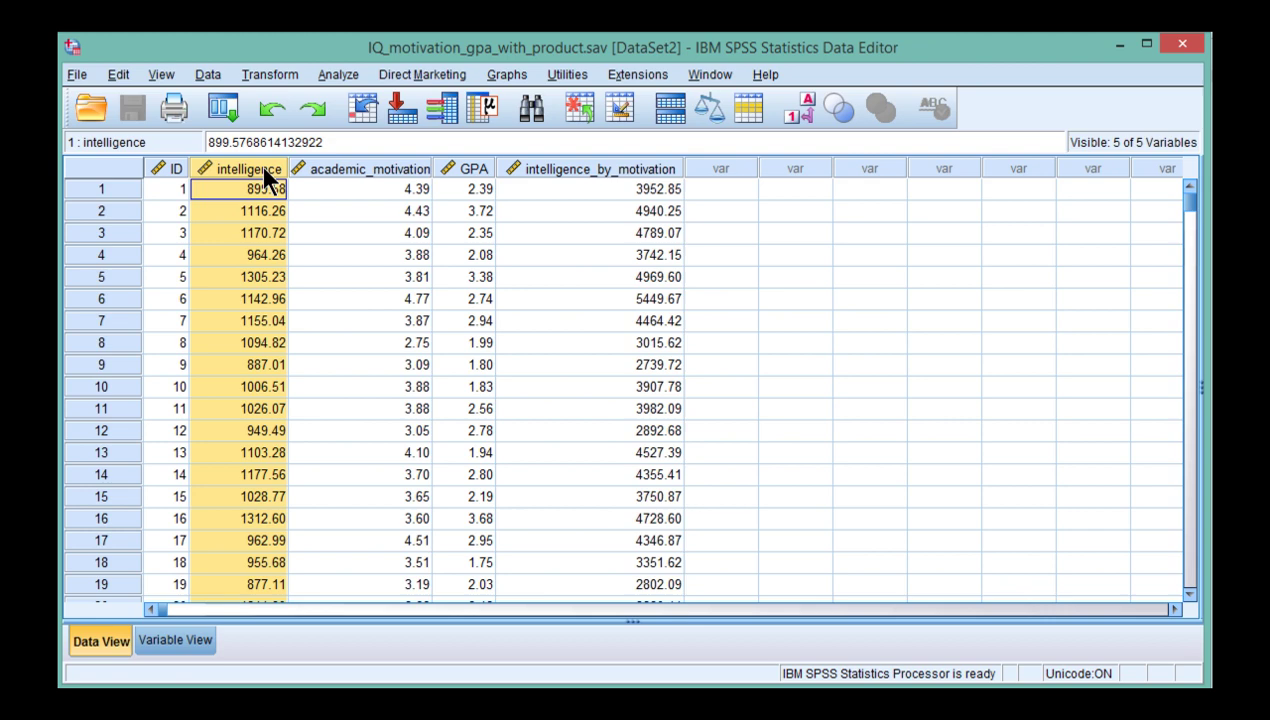
left_click(345, 169)
left_click(355, 189)
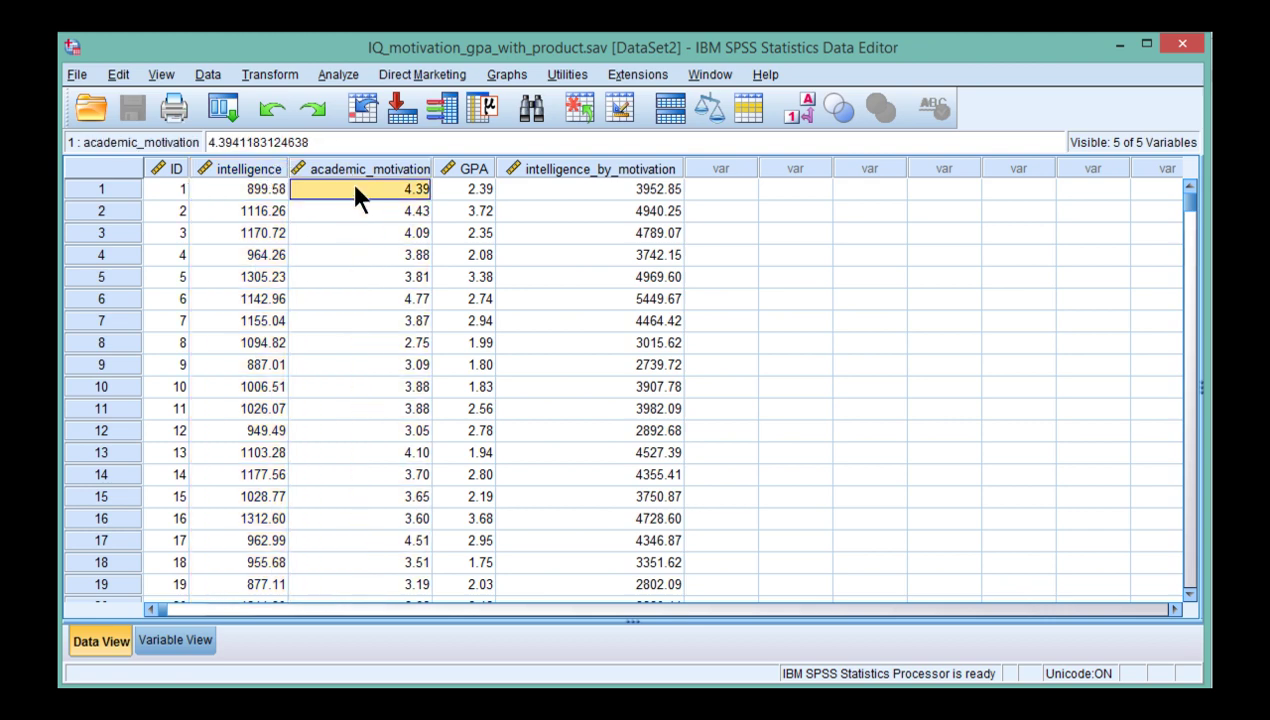
left_click(580, 169)
left_click(603, 192)
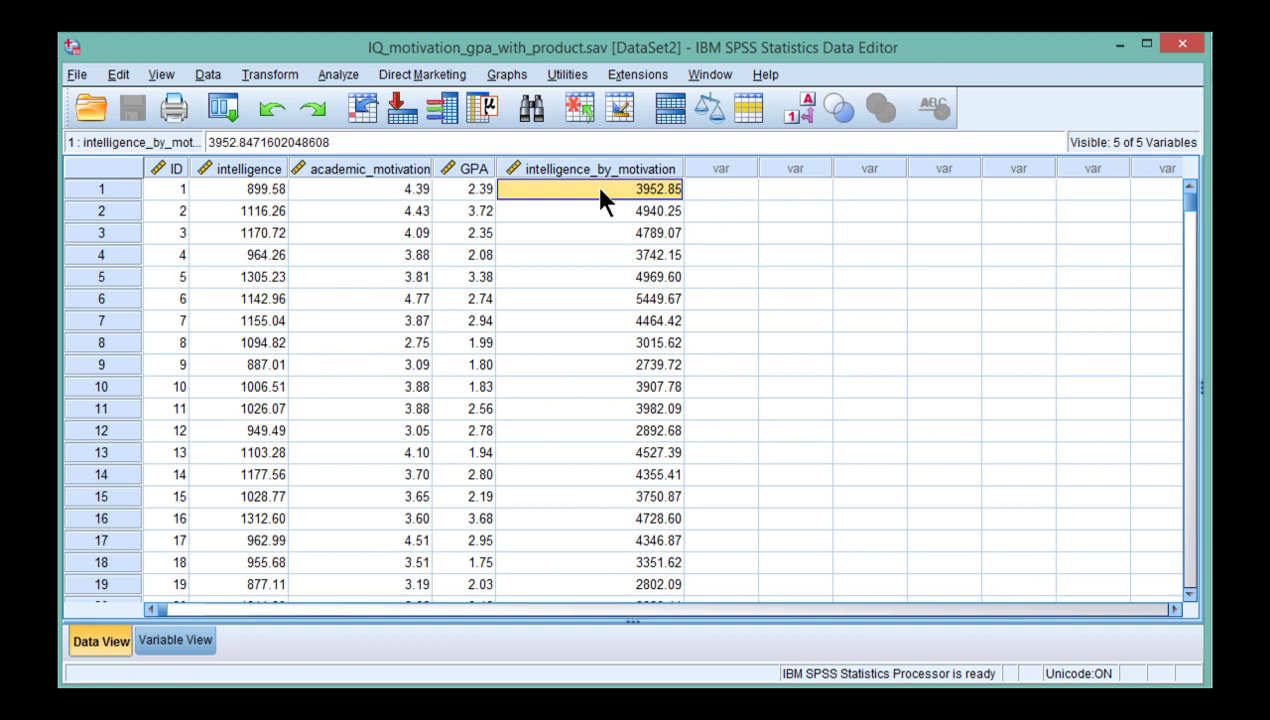
left_click(394, 197)
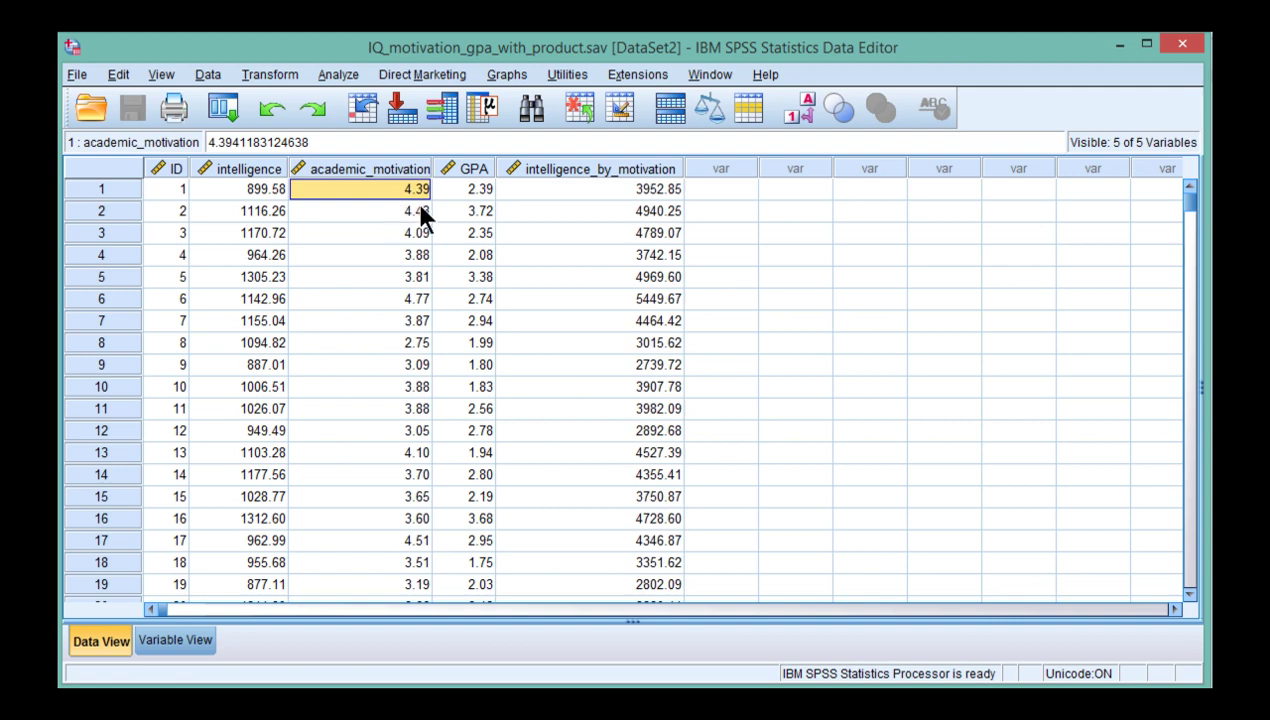
left_click(522, 172)
left_click(560, 186)
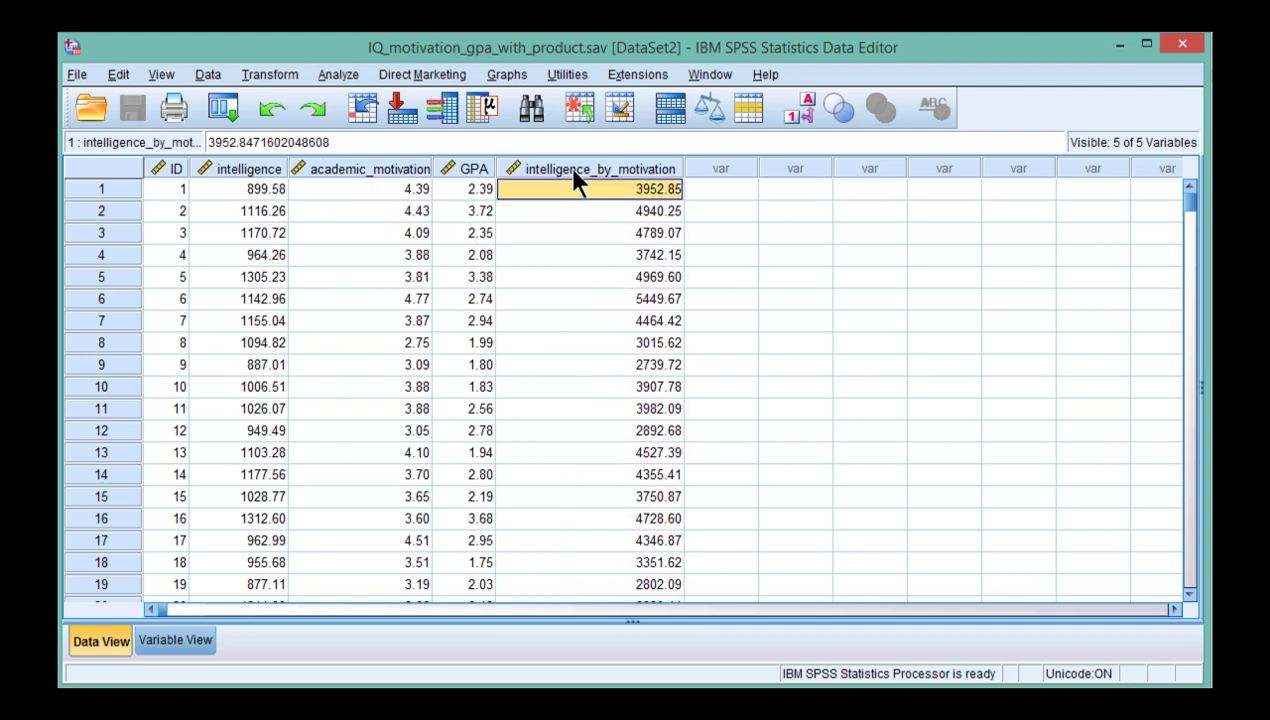
left_click(568, 168)
left_click(572, 192)
Step: Set up a linear regression of GPA with intelligence and academic motivation as block 1 predictors
left_click(340, 76)
mouse_move(373, 284)
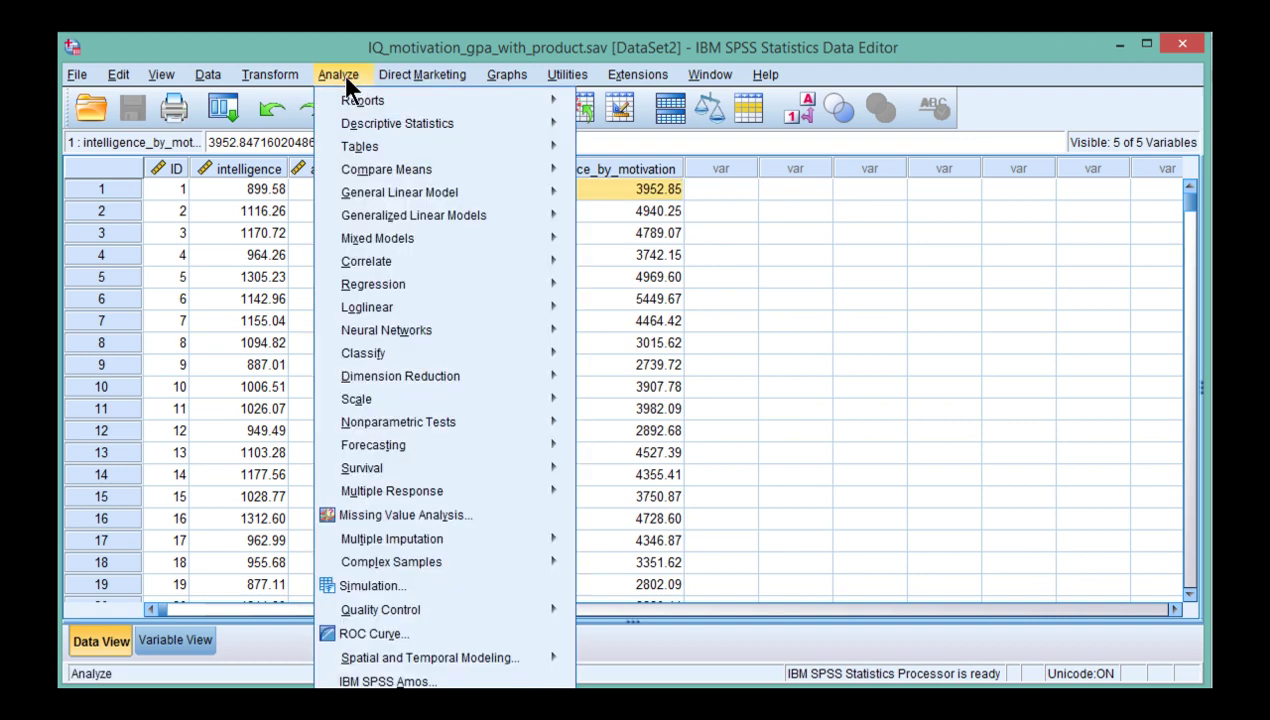
left_click(636, 337)
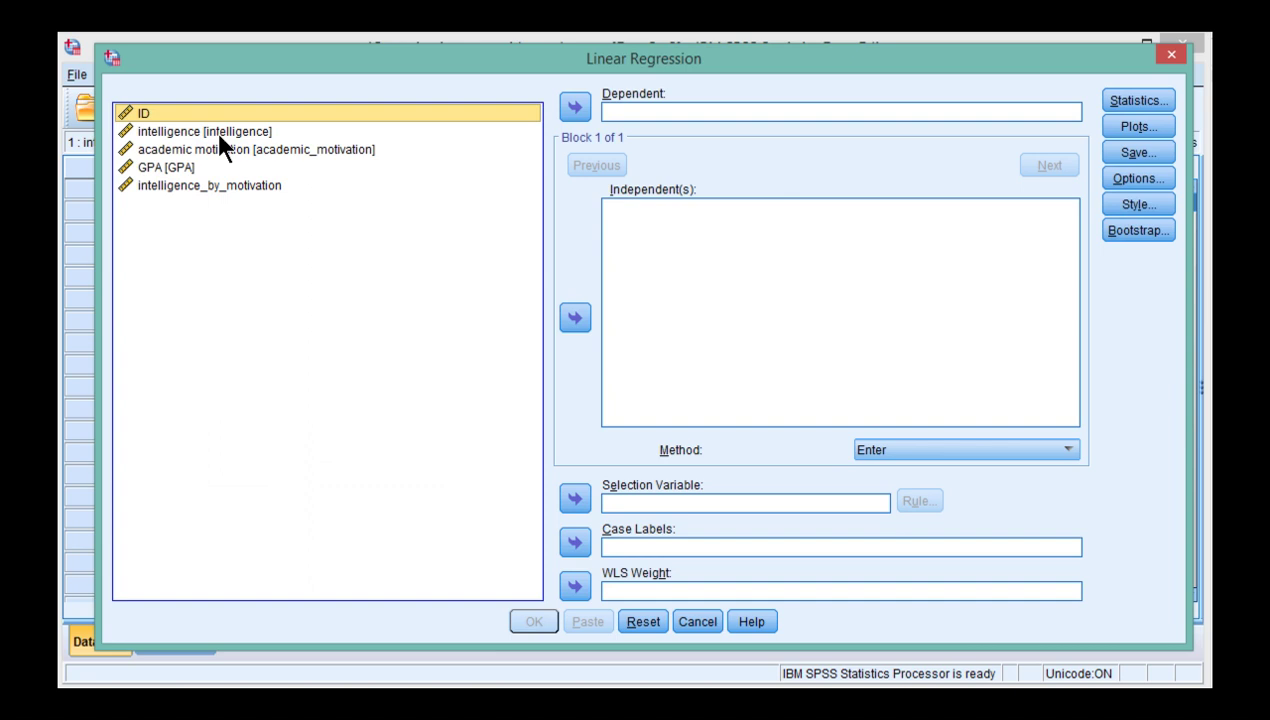
left_click(195, 169)
left_click(575, 107)
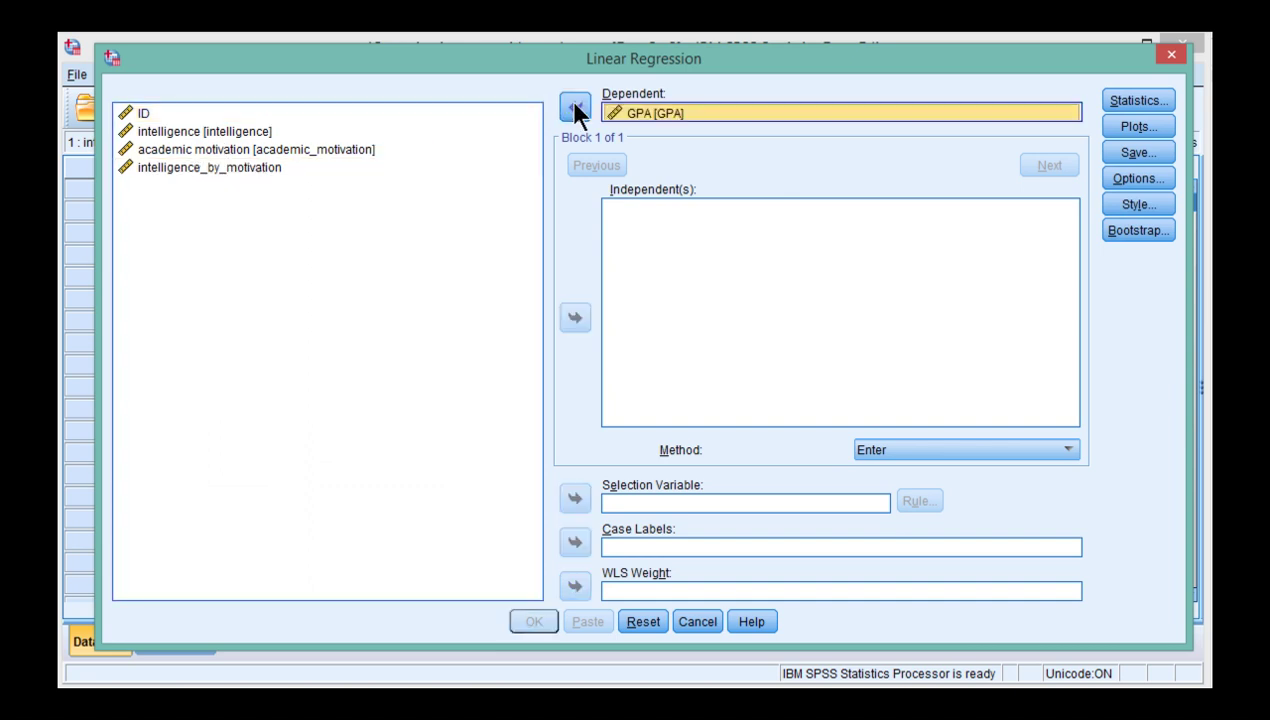
left_click(207, 139)
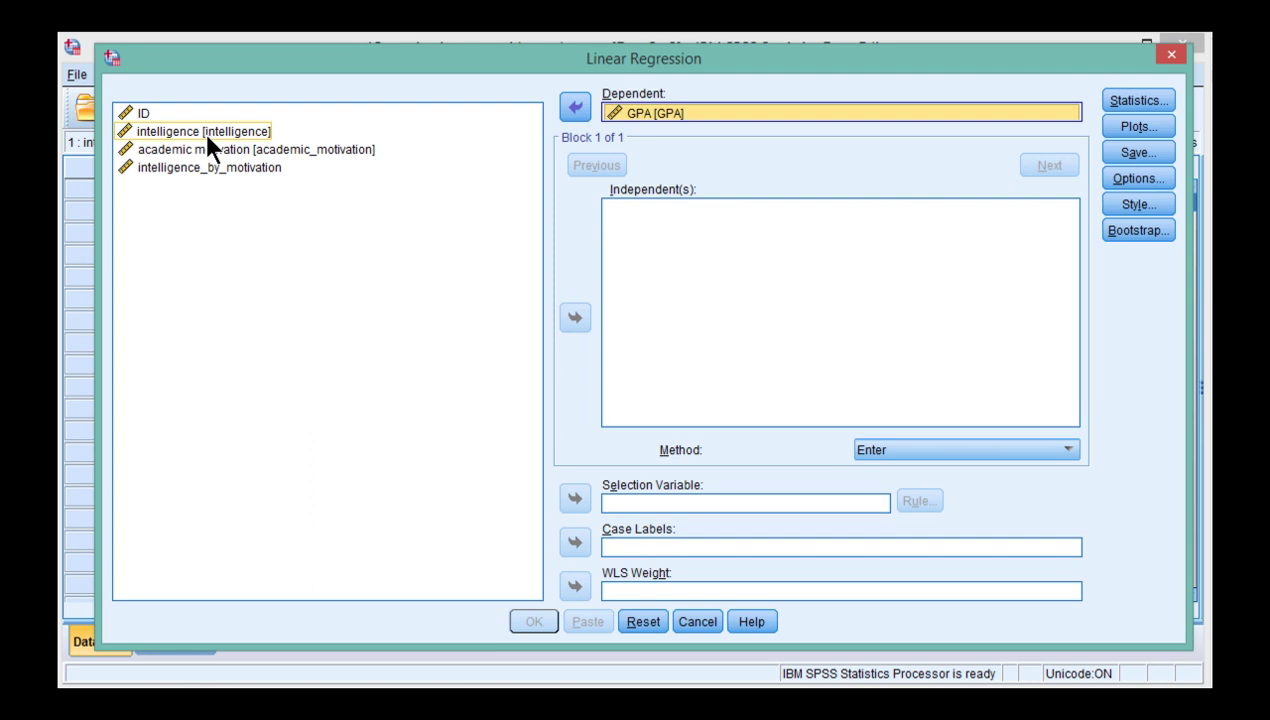
left_click(208, 140)
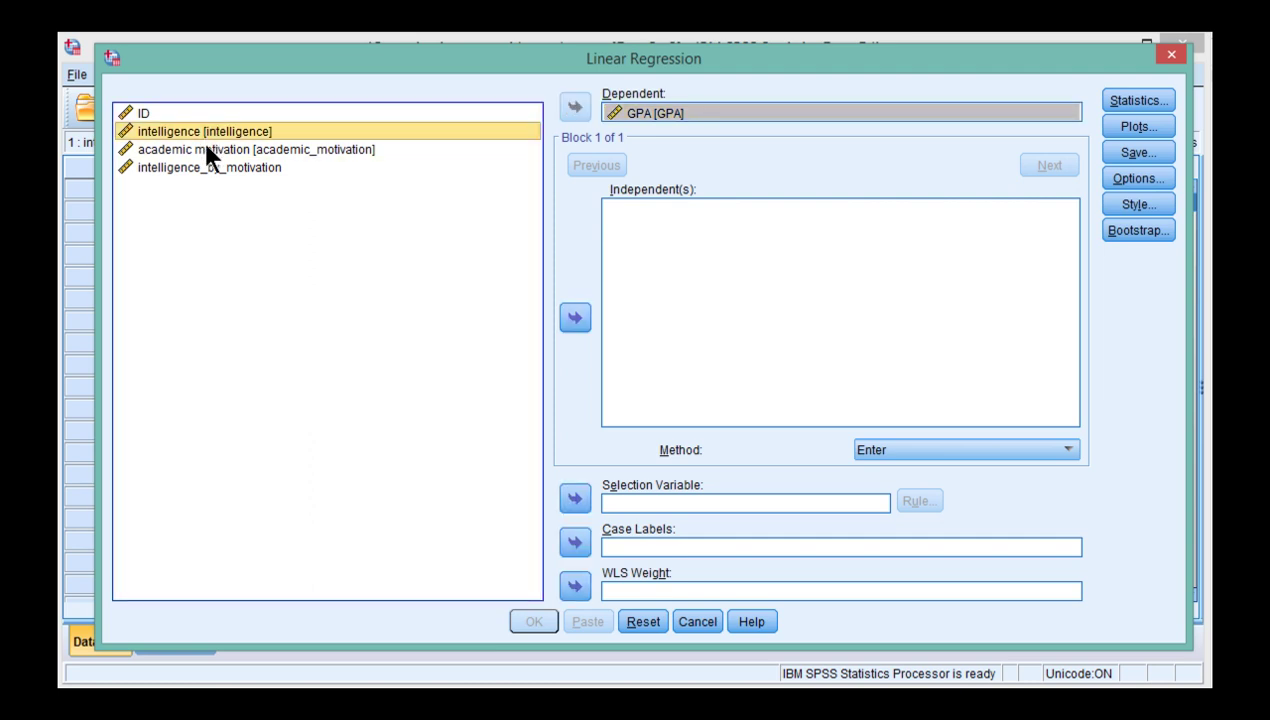
left_click(204, 148, "ctrl")
left_click(575, 317)
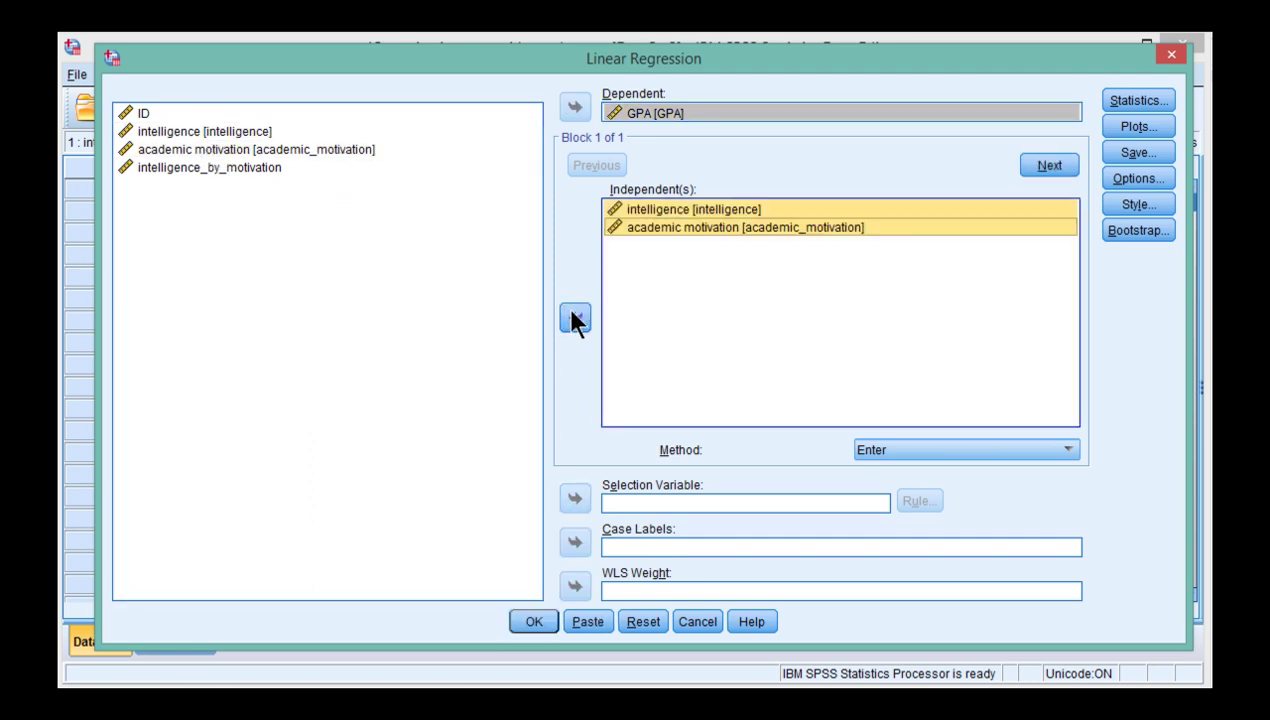
Step: Add intelligence_by_motivation as the sole predictor in block 2
left_click(1052, 168)
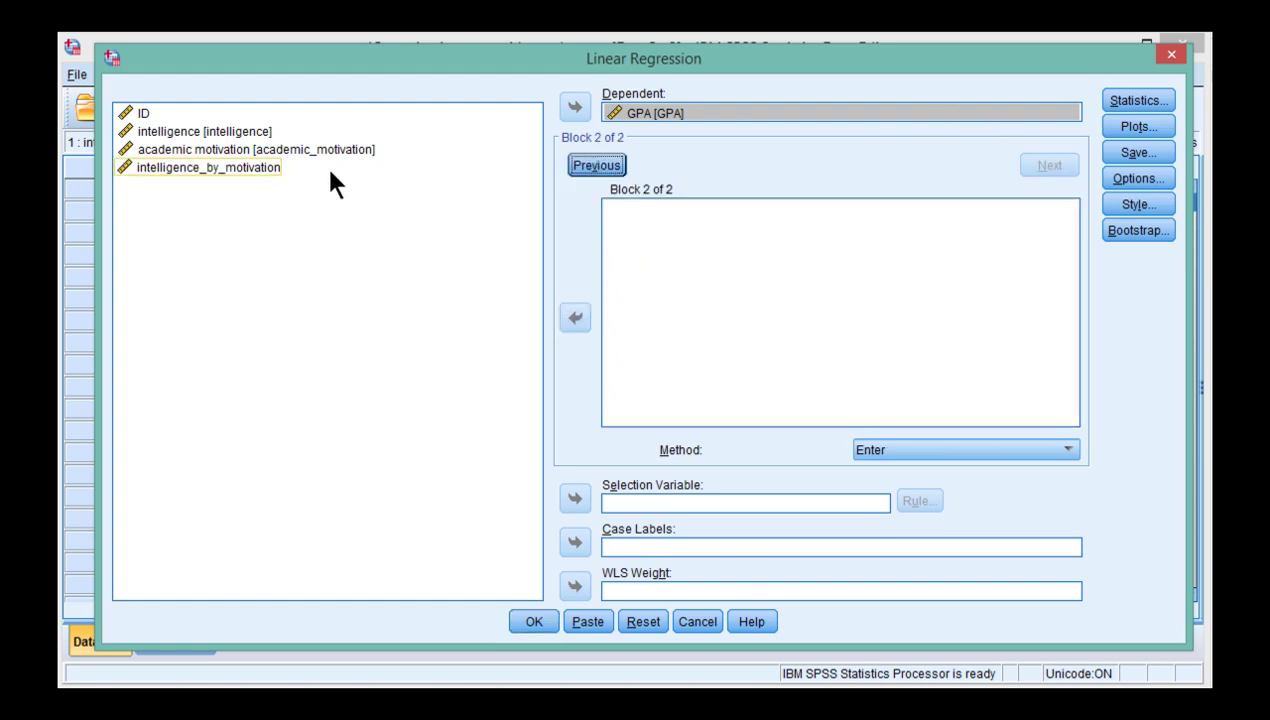
left_click(193, 168)
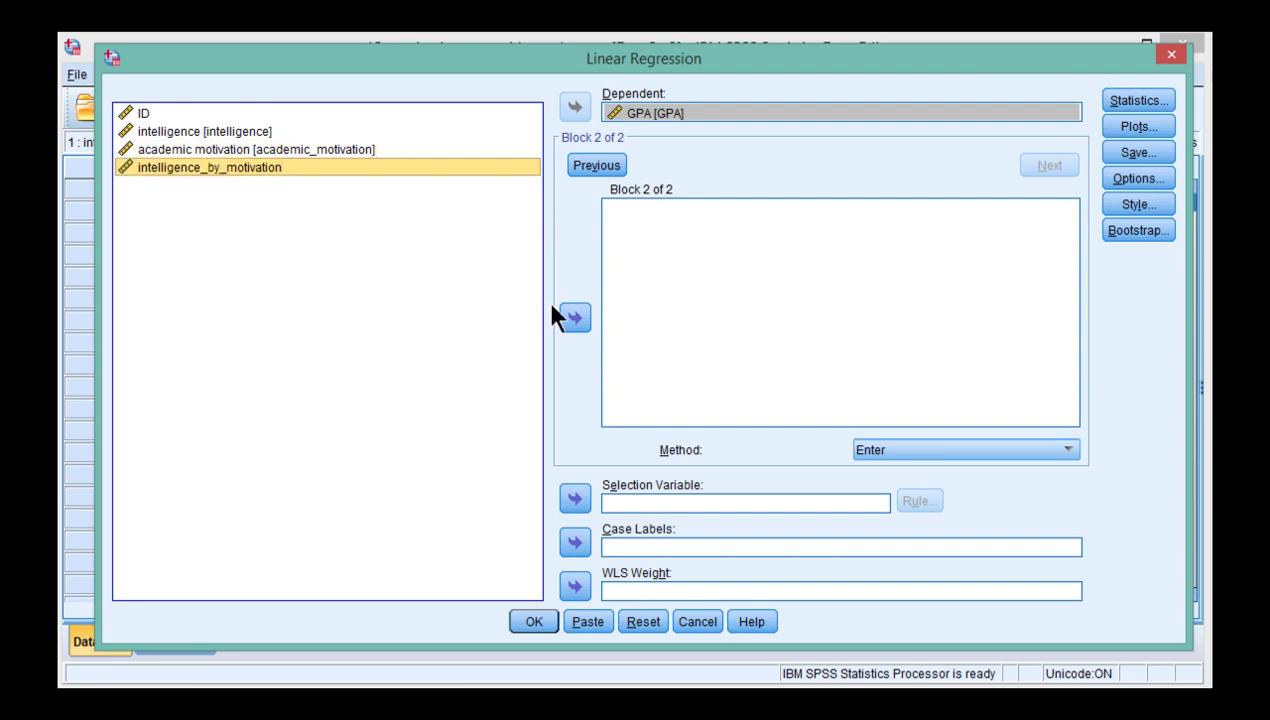
left_click(573, 318)
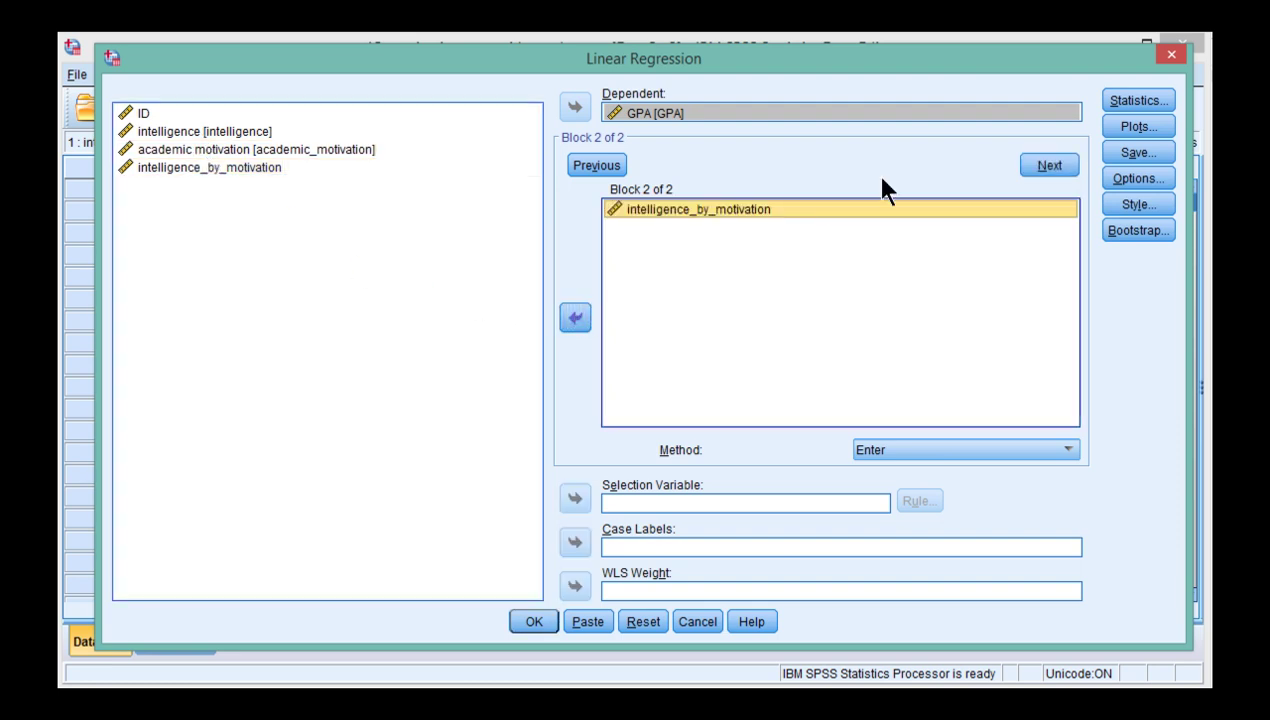
Step: Tick R squared change, Descriptives, Part and partial correlations, and Collinearity diagnostics in Statistics
left_click(1117, 97)
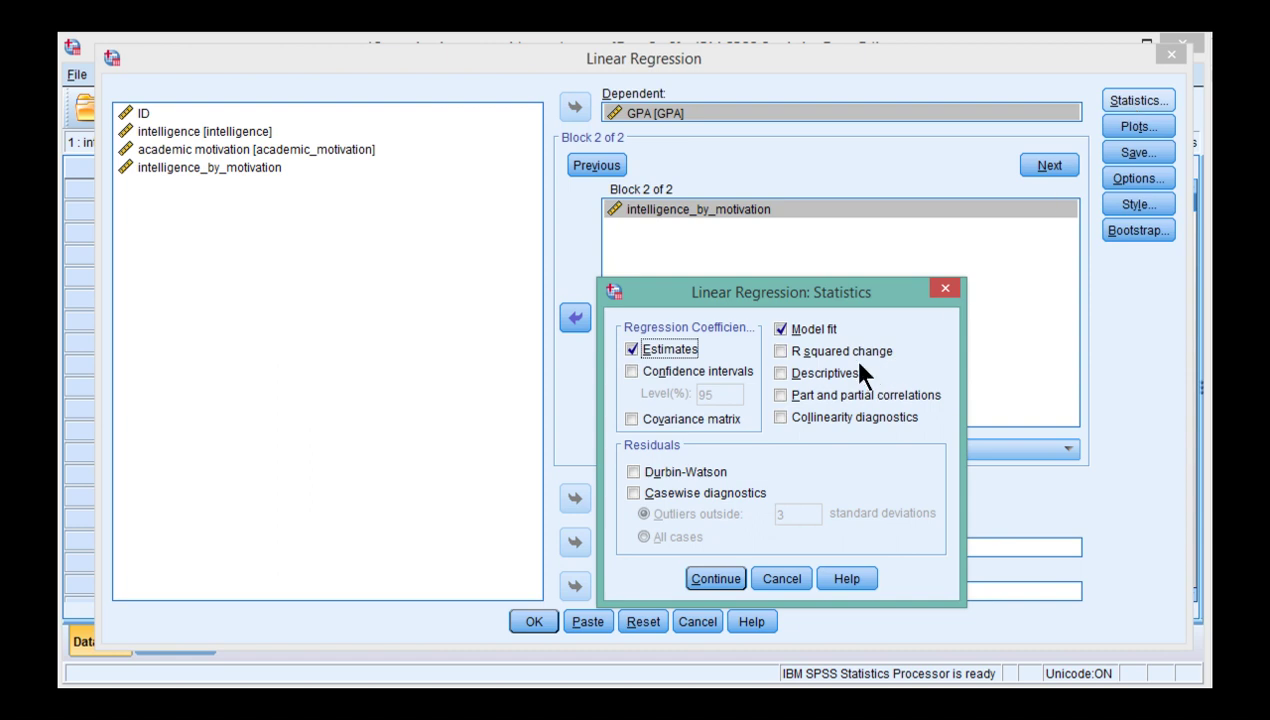
left_click(856, 356)
left_click(843, 396)
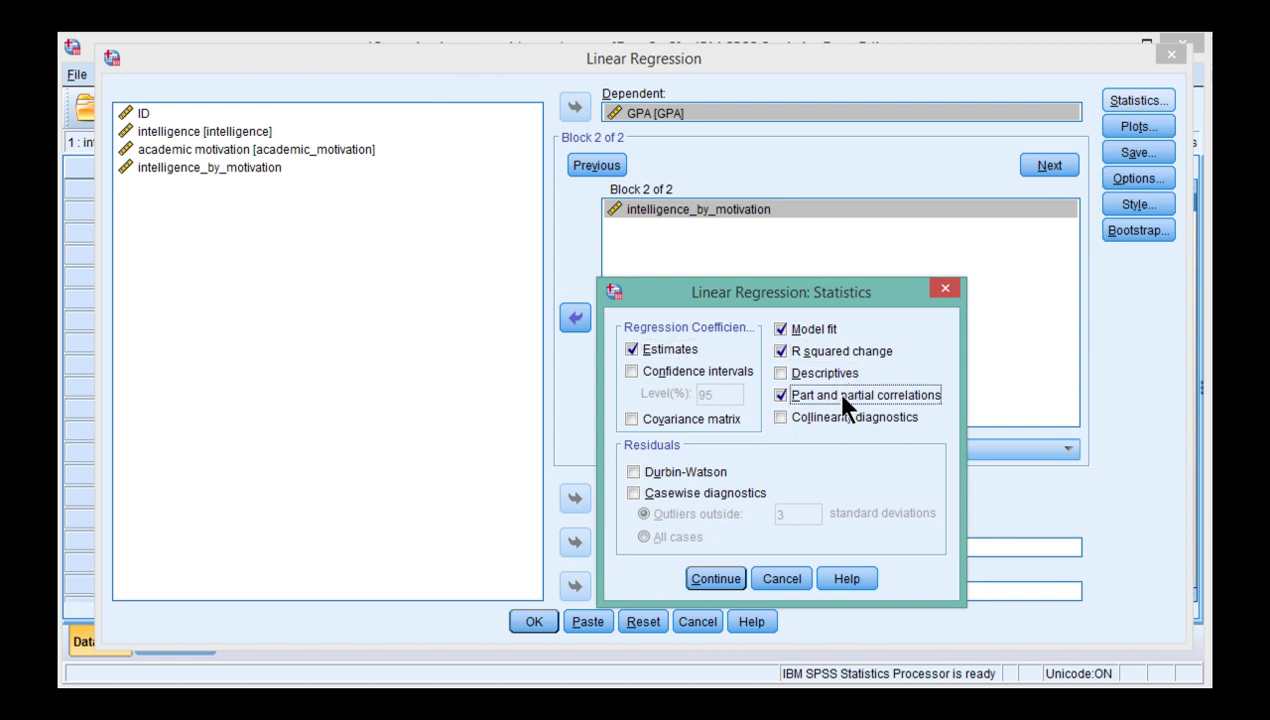
left_click(825, 375)
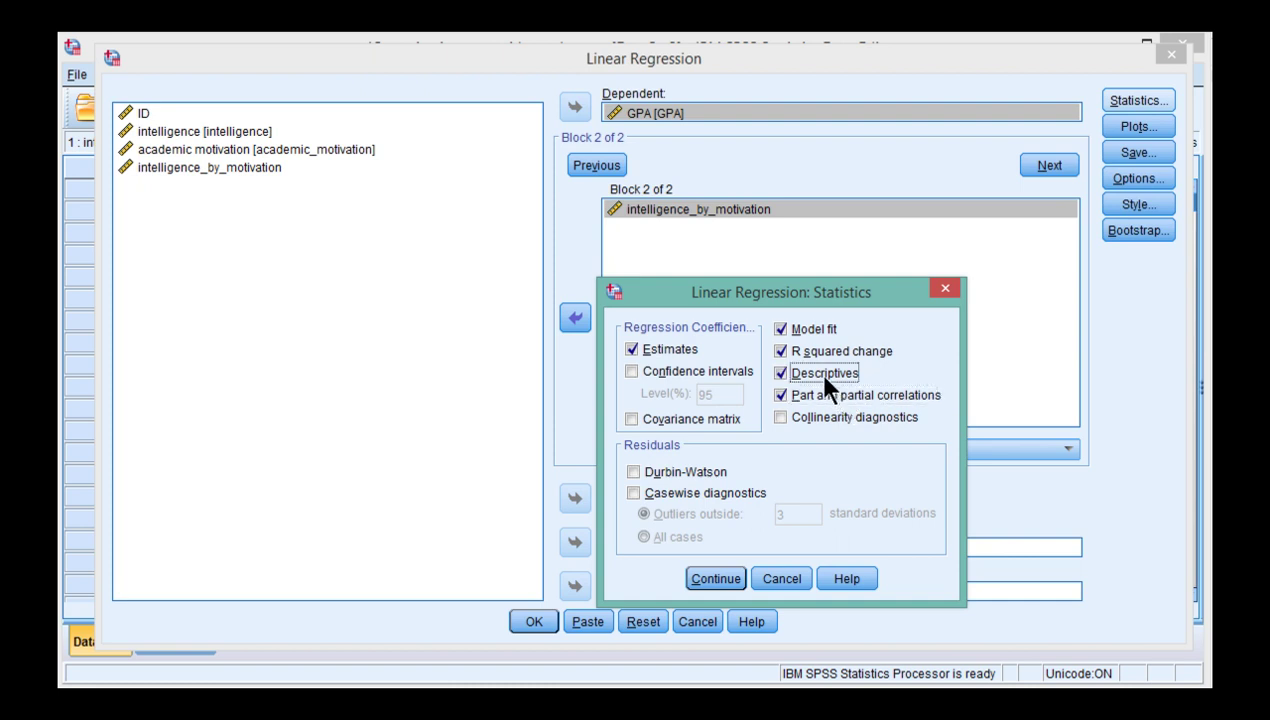
left_click(826, 418)
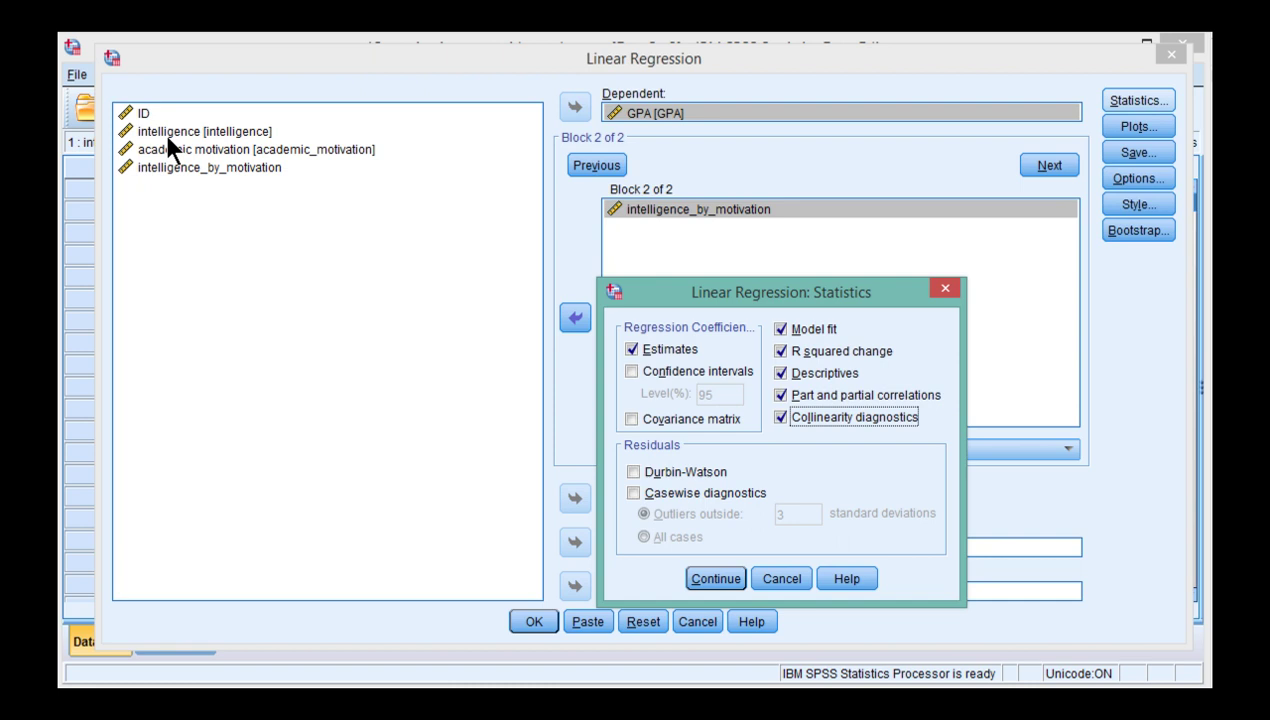
left_click(715, 578)
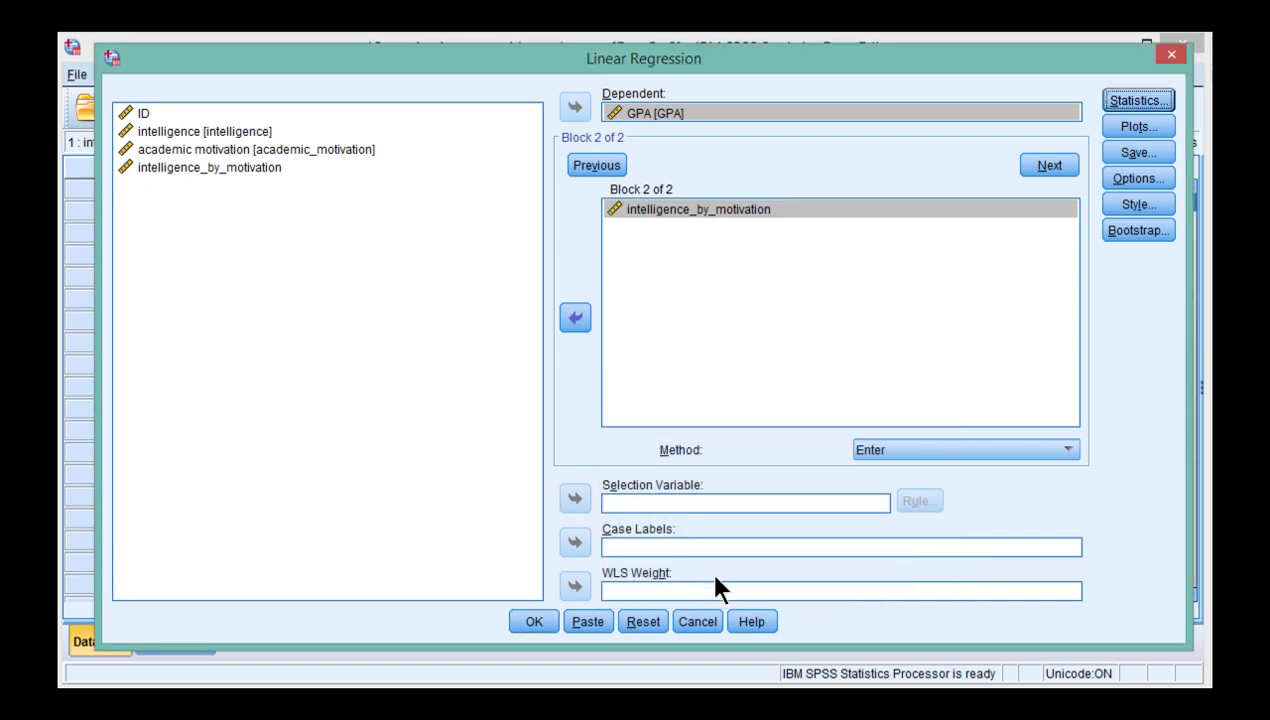
Step: Run the regression, maximize the output, and scroll from Descriptive Statistics to Correlations
left_click(530, 622)
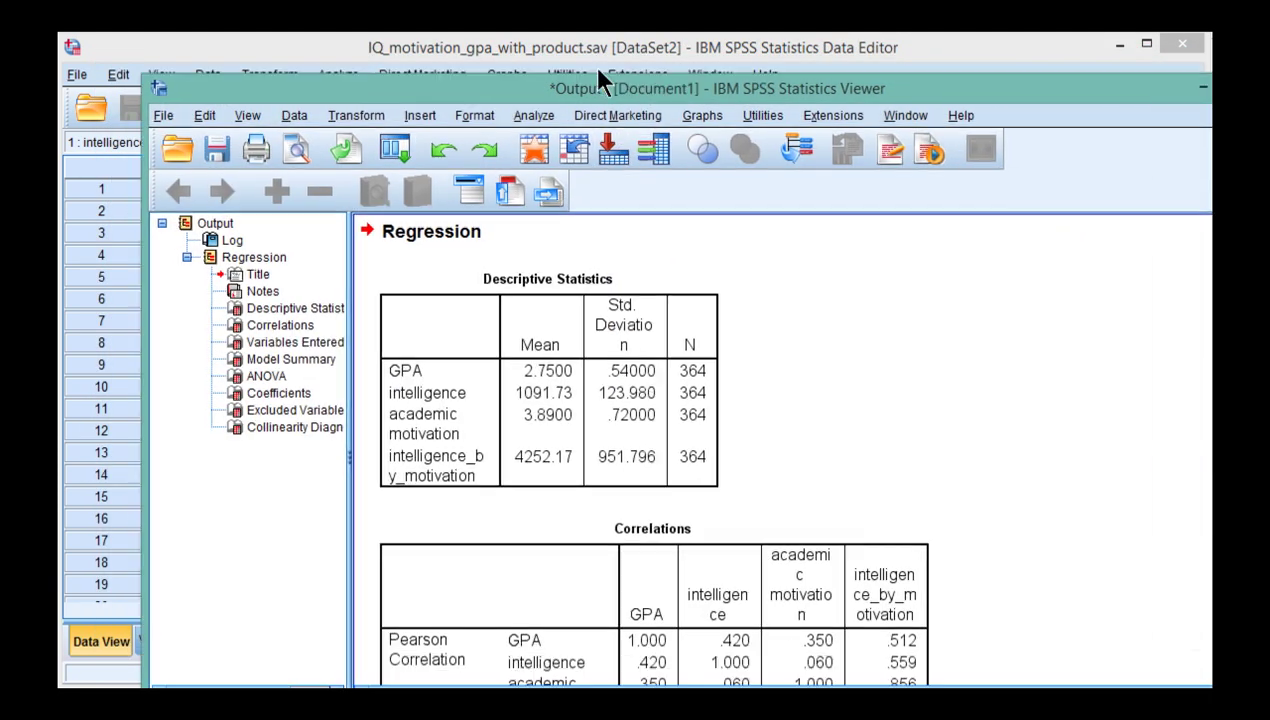
left_click_drag(600, 82, 530, 35)
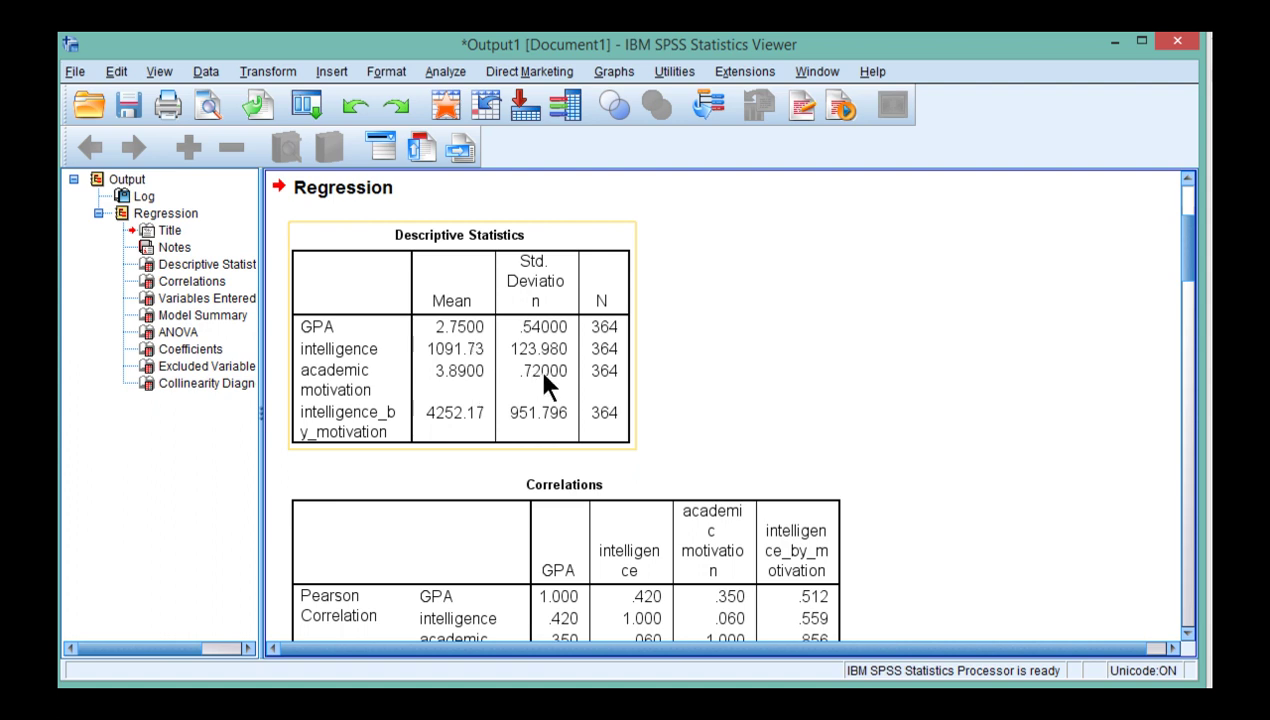
left_click(543, 374)
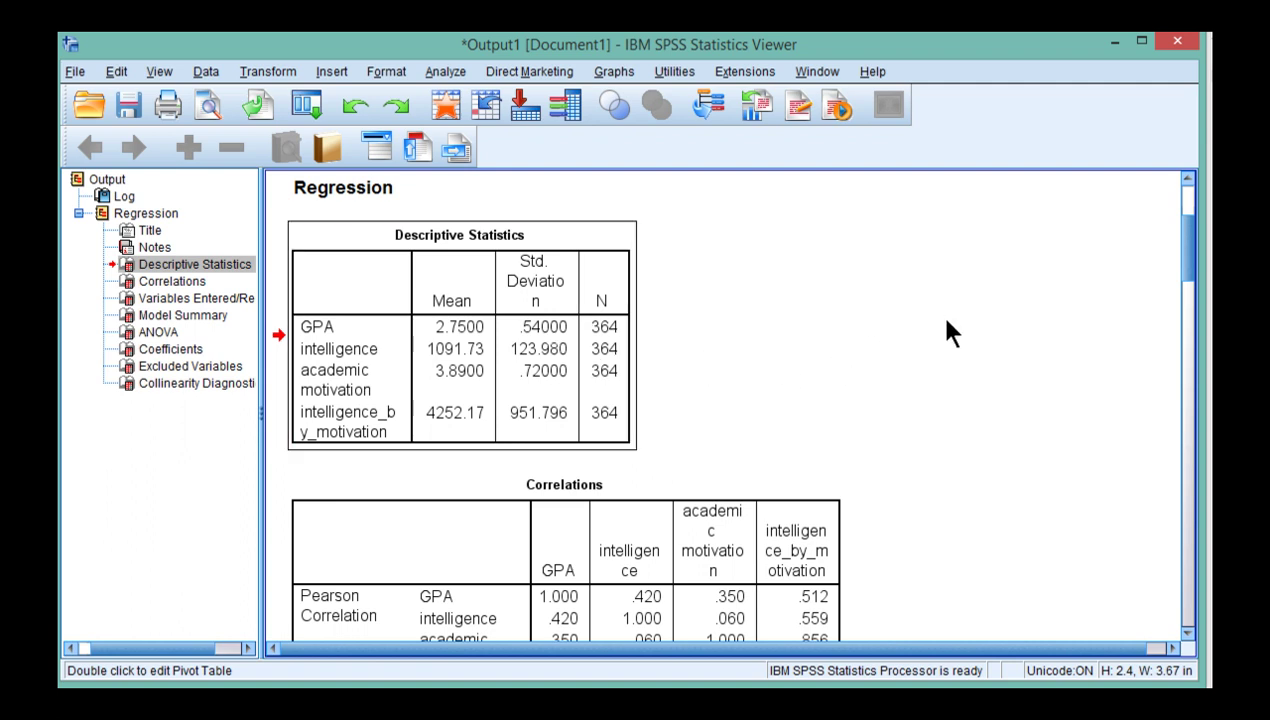
scroll(947, 335, "down", 2)
scroll(947, 335, "down", 2)
scroll(947, 335, "down", 2)
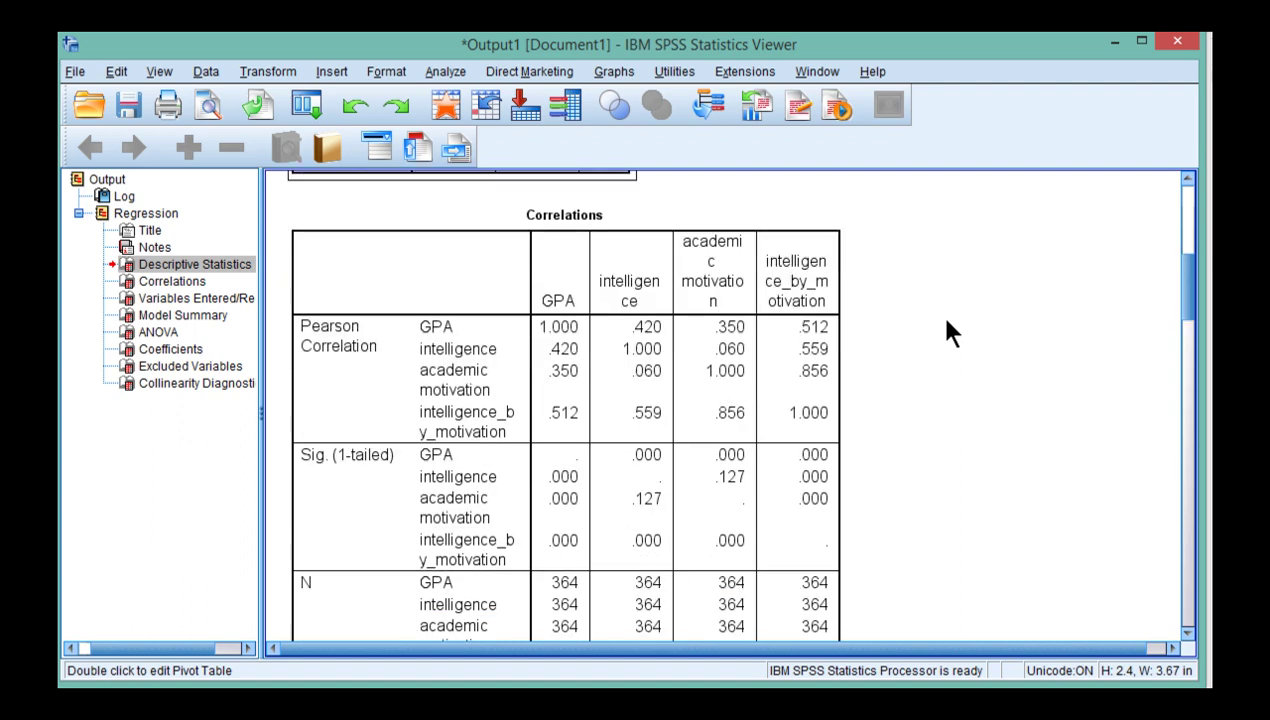
scroll(430, 418, "down", 1)
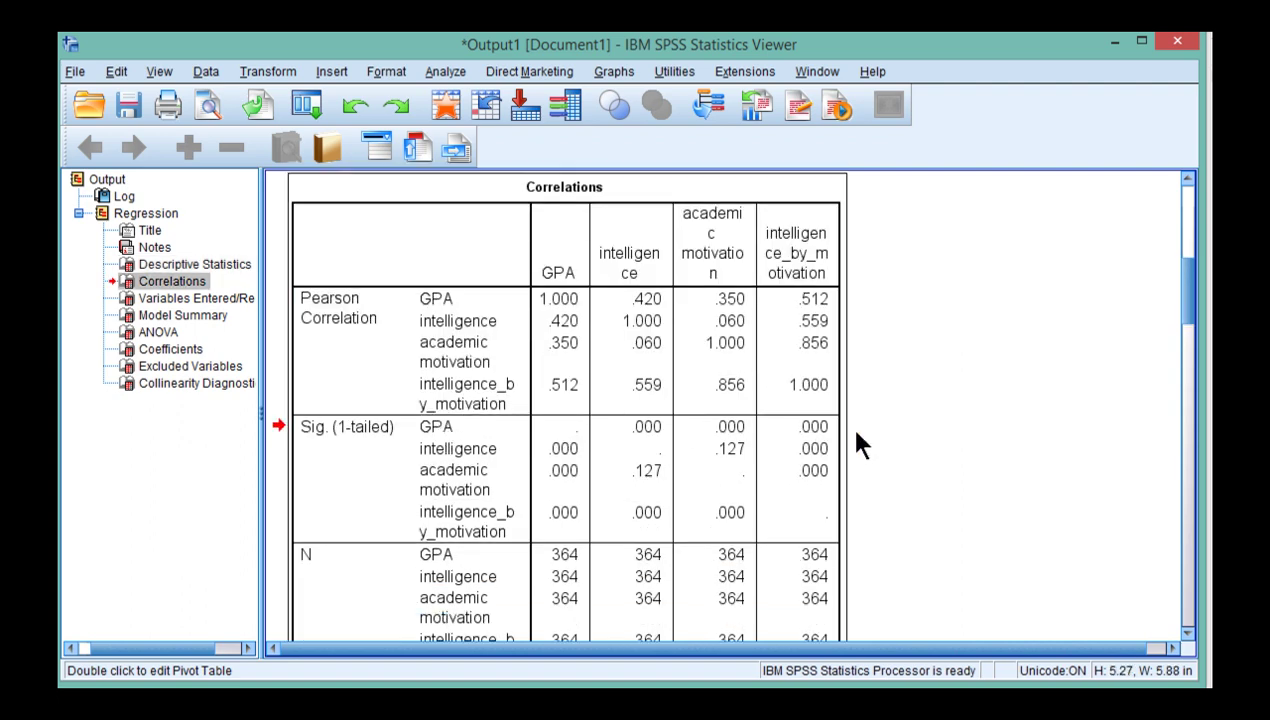
Step: Widen the Correlations table's label and value columns so labels sit on one line
double_click(520, 340)
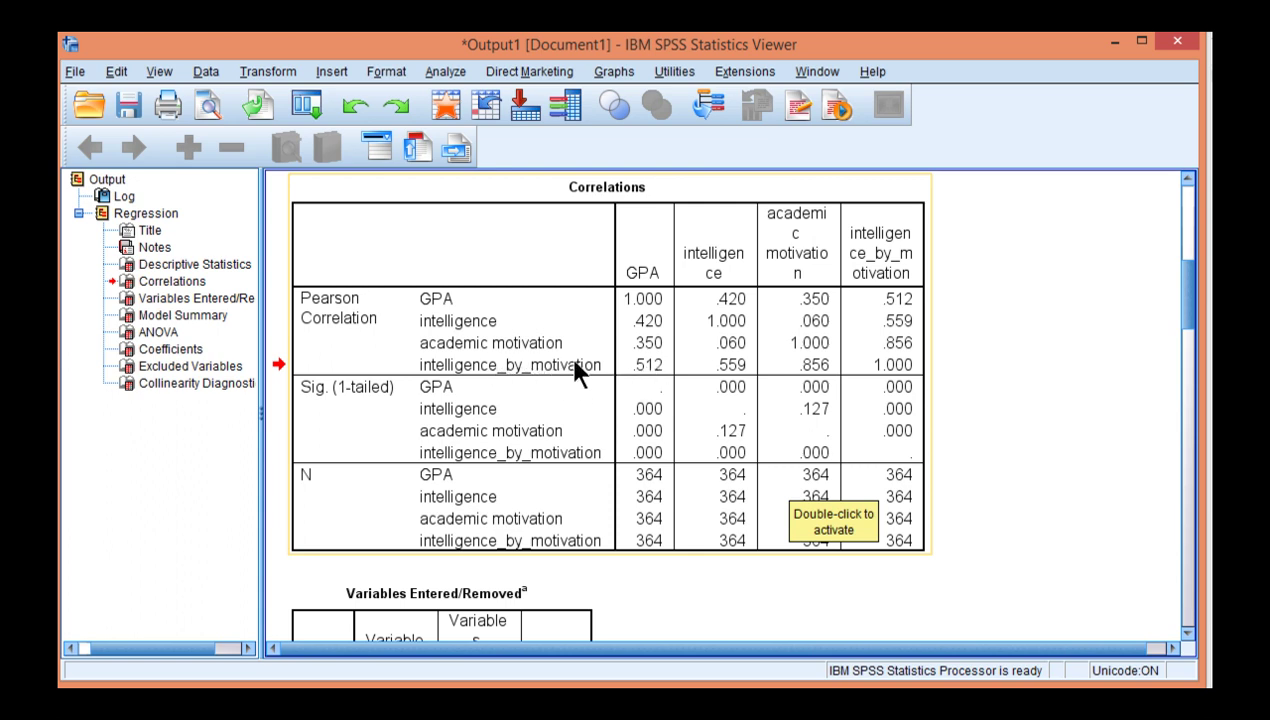
left_click(972, 445)
left_click(590, 315)
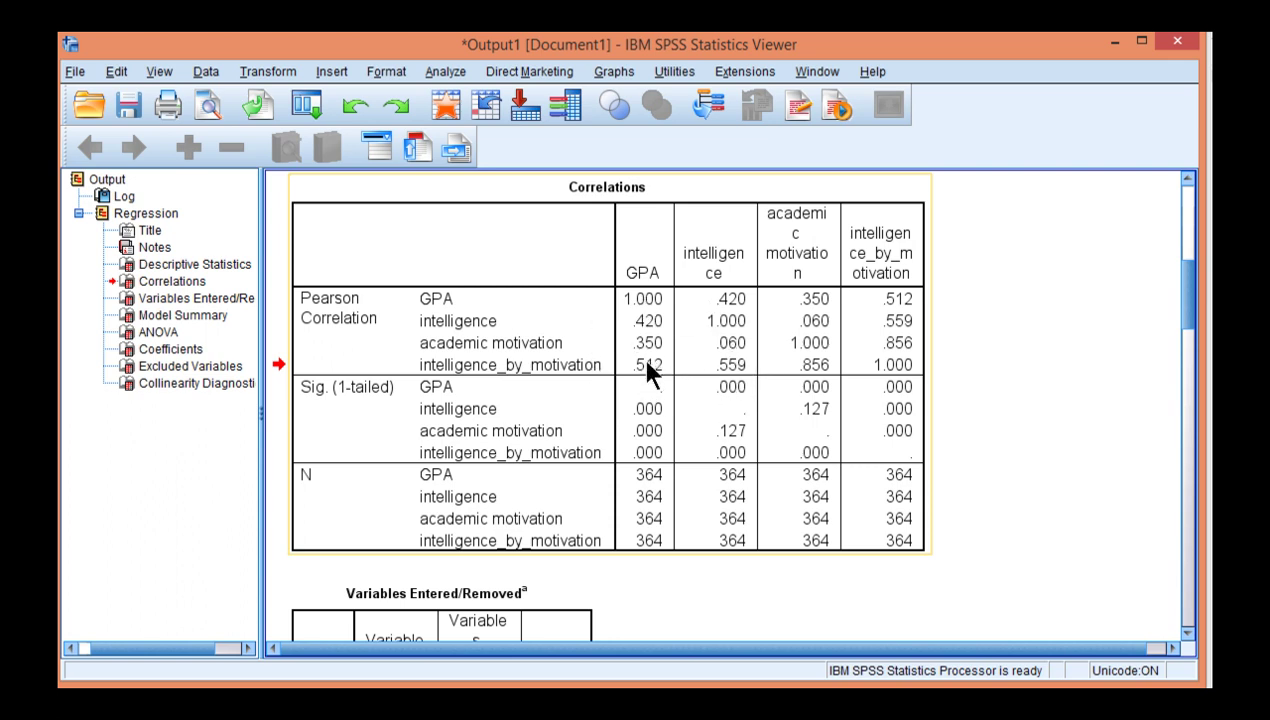
Step: Widen the Variables Entered column so intelligence, motivation and product names stay unwrapped
scroll(700, 400, "down", 3)
left_click(528, 380)
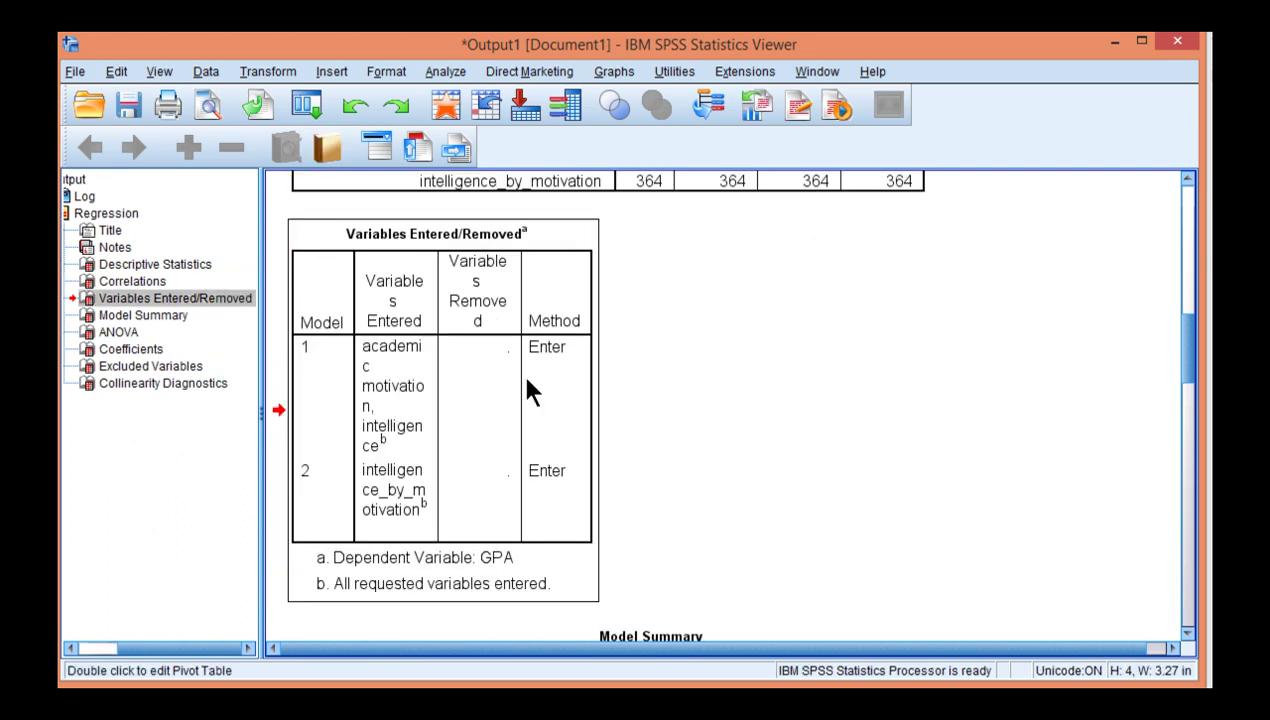
double_click(406, 368)
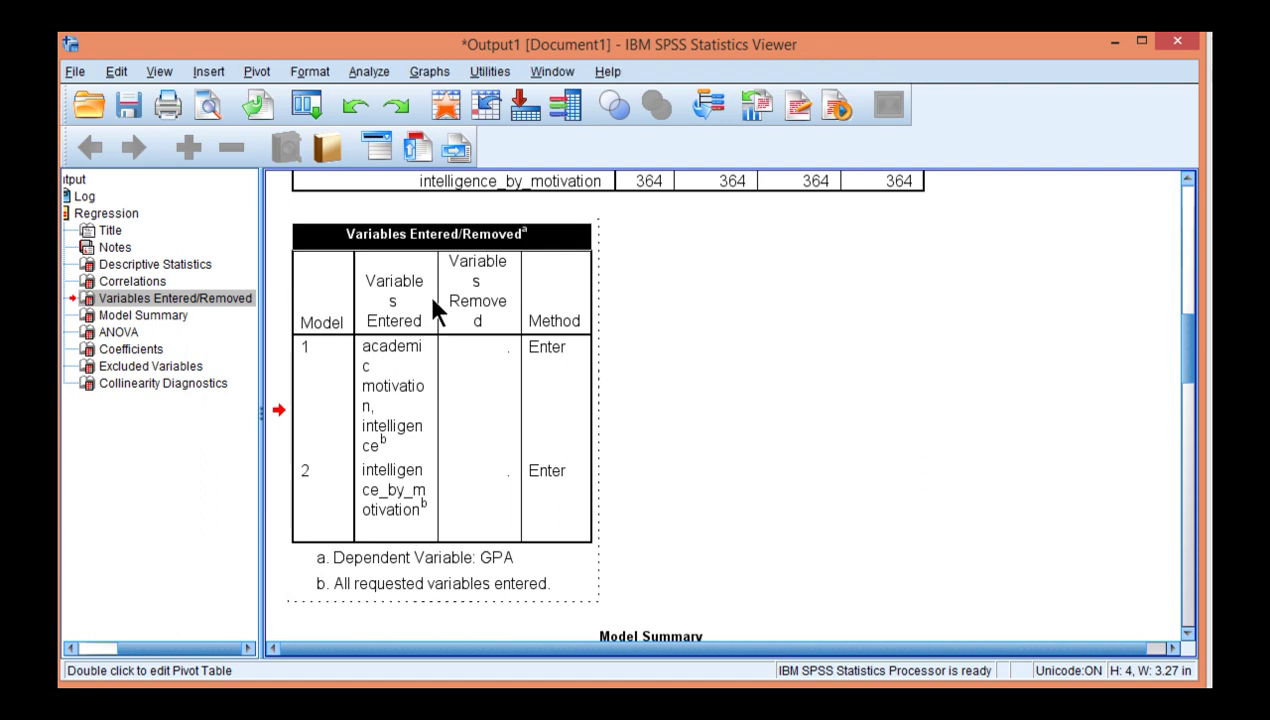
left_click_drag(437, 292, 497, 283)
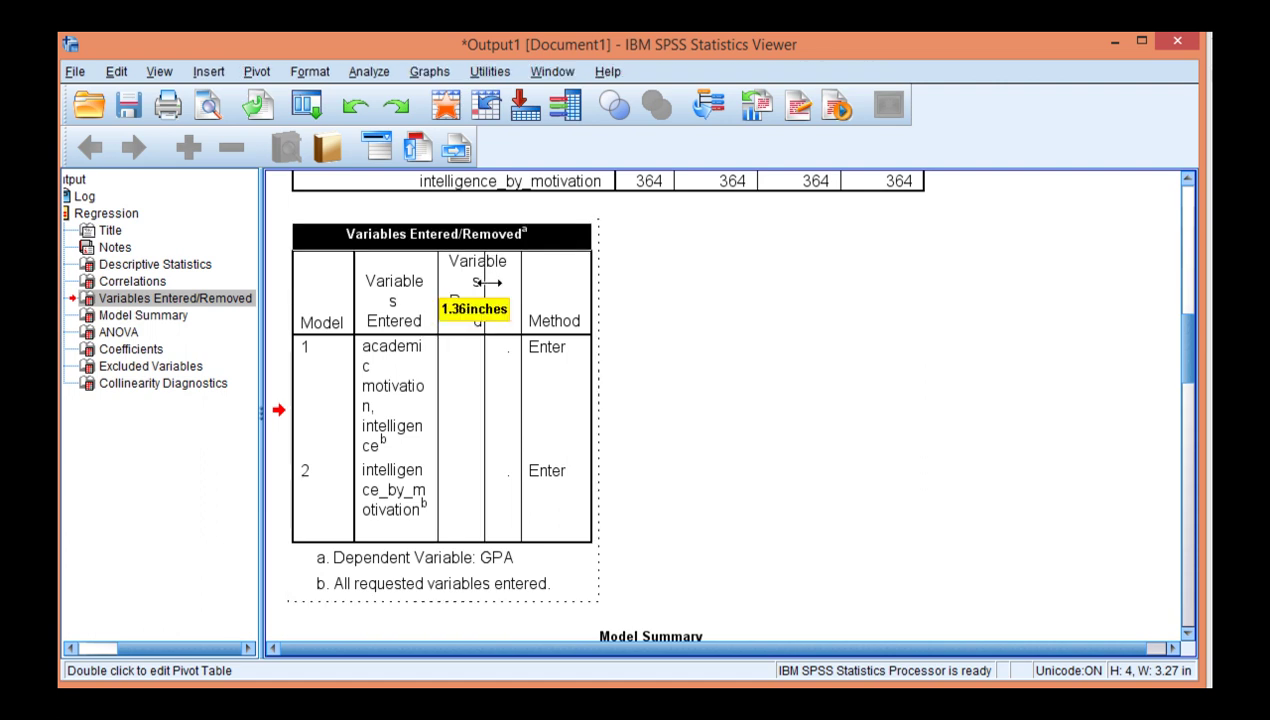
left_click(778, 388)
left_click(410, 340)
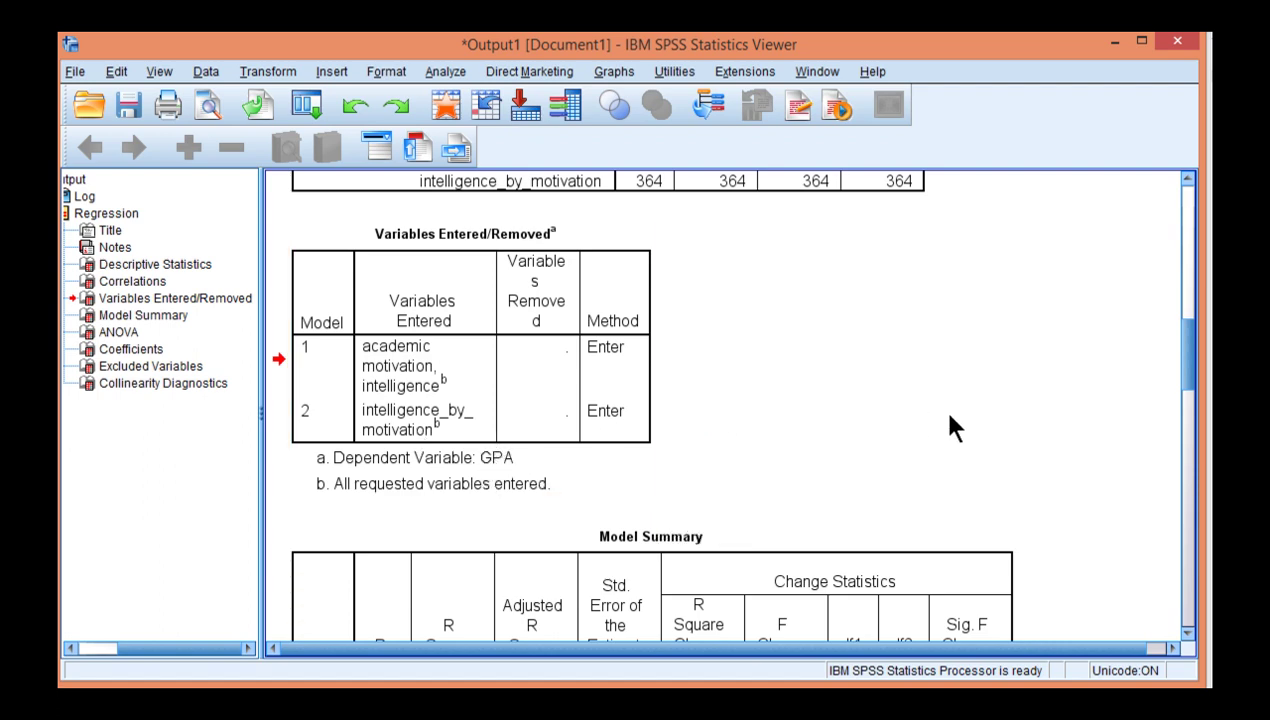
scroll(990, 451, "down", 4)
scroll(990, 451, "down", 2)
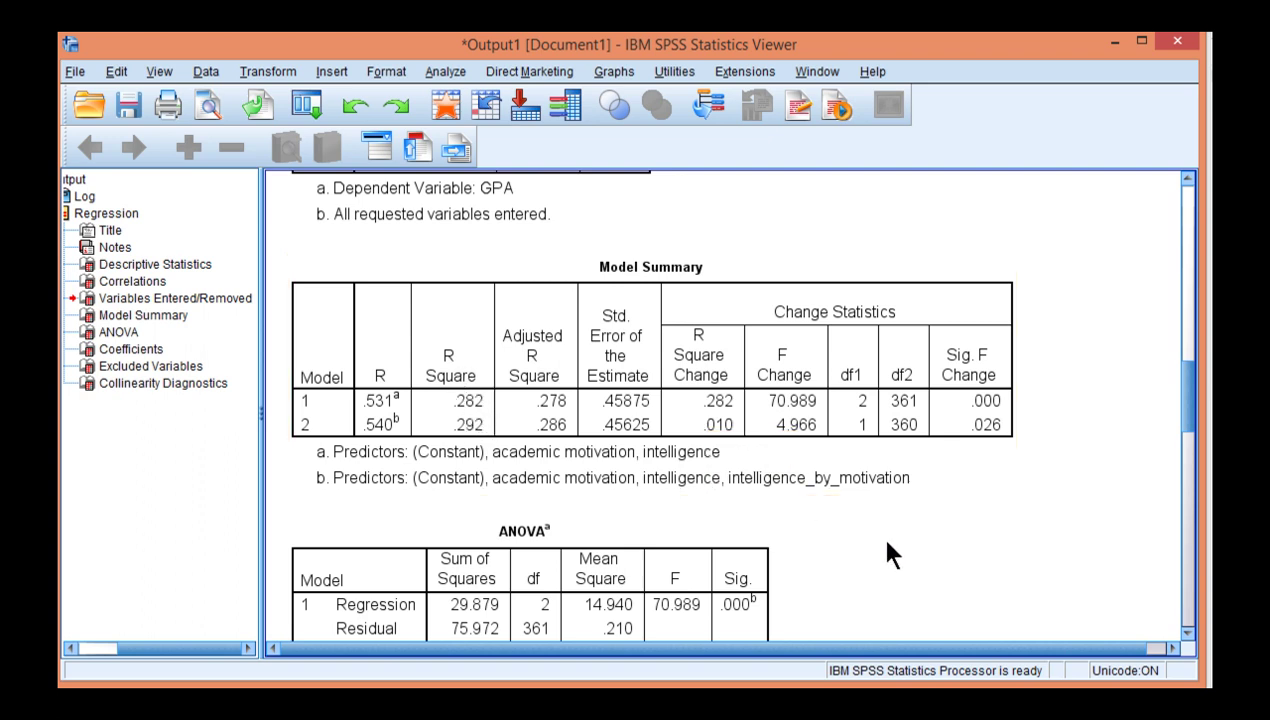
scroll(848, 528, "down", 3)
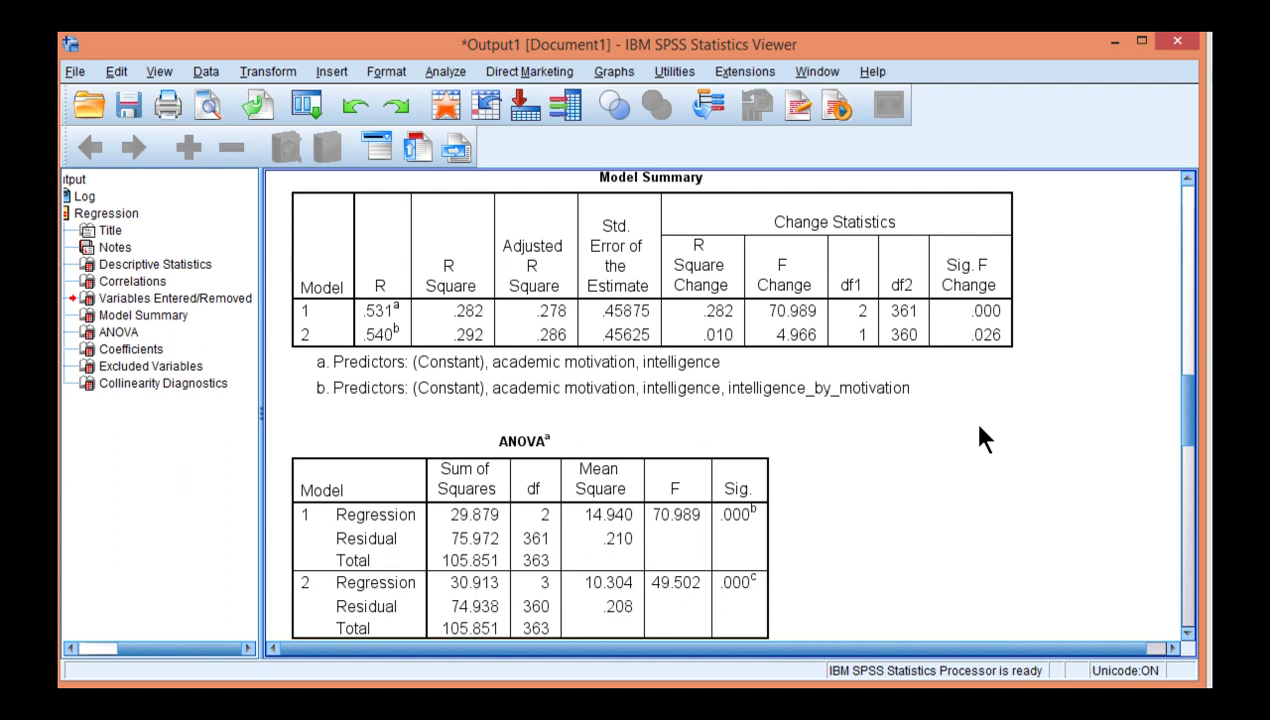
Step: Shrink the outline pane to a thin strip and bring the full Coefficients table into view
scroll(966, 425, "down", 5)
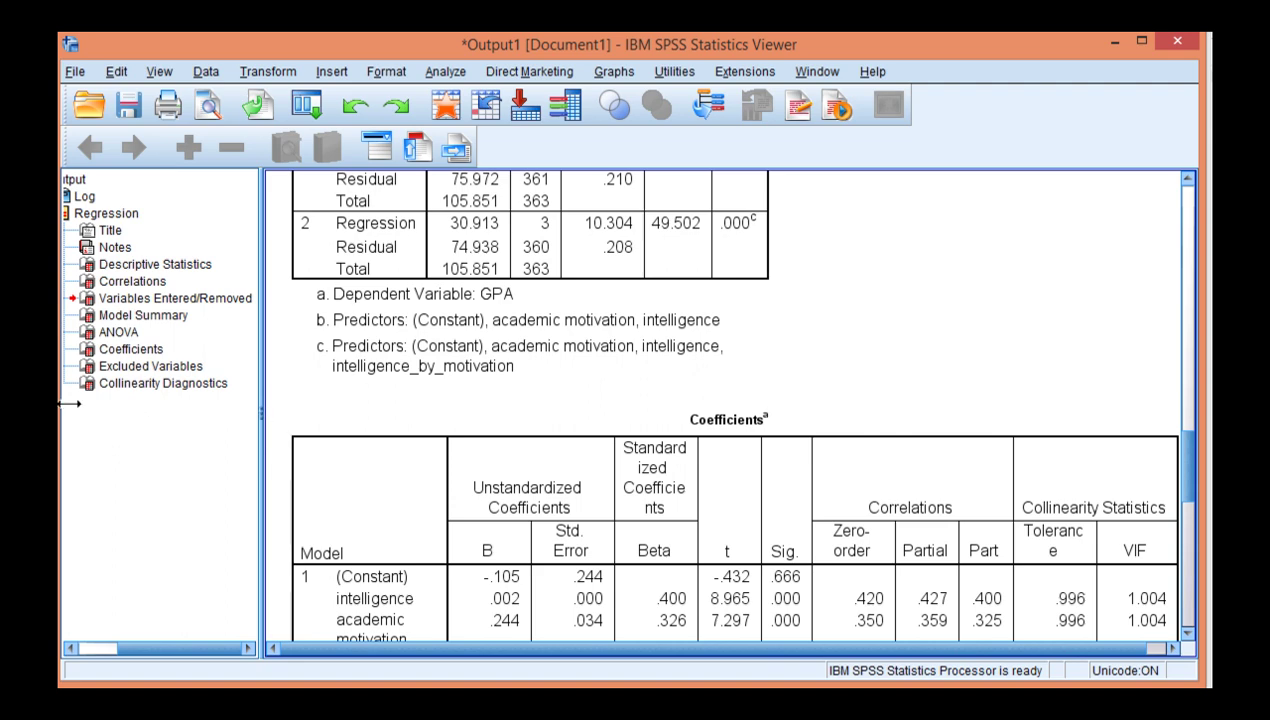
left_click_drag(260, 413, 70, 403)
scroll(427, 435, "down", 3)
left_click(842, 445)
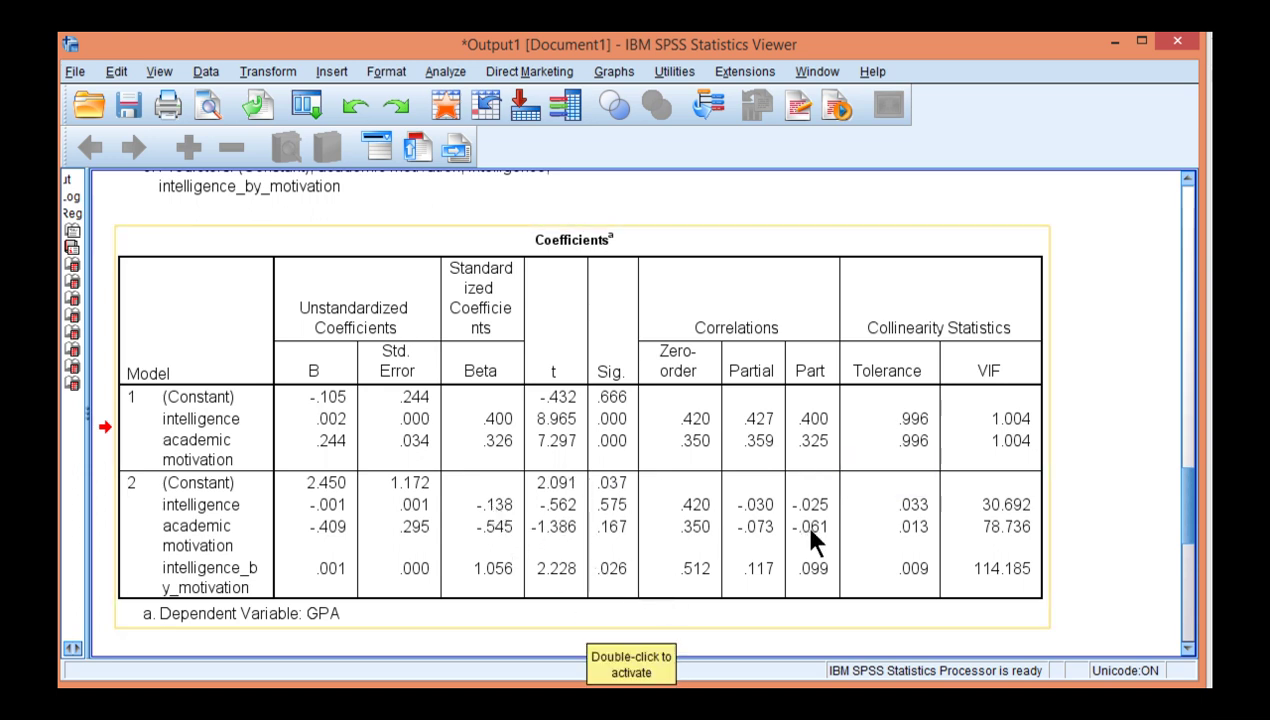
left_click(1112, 543)
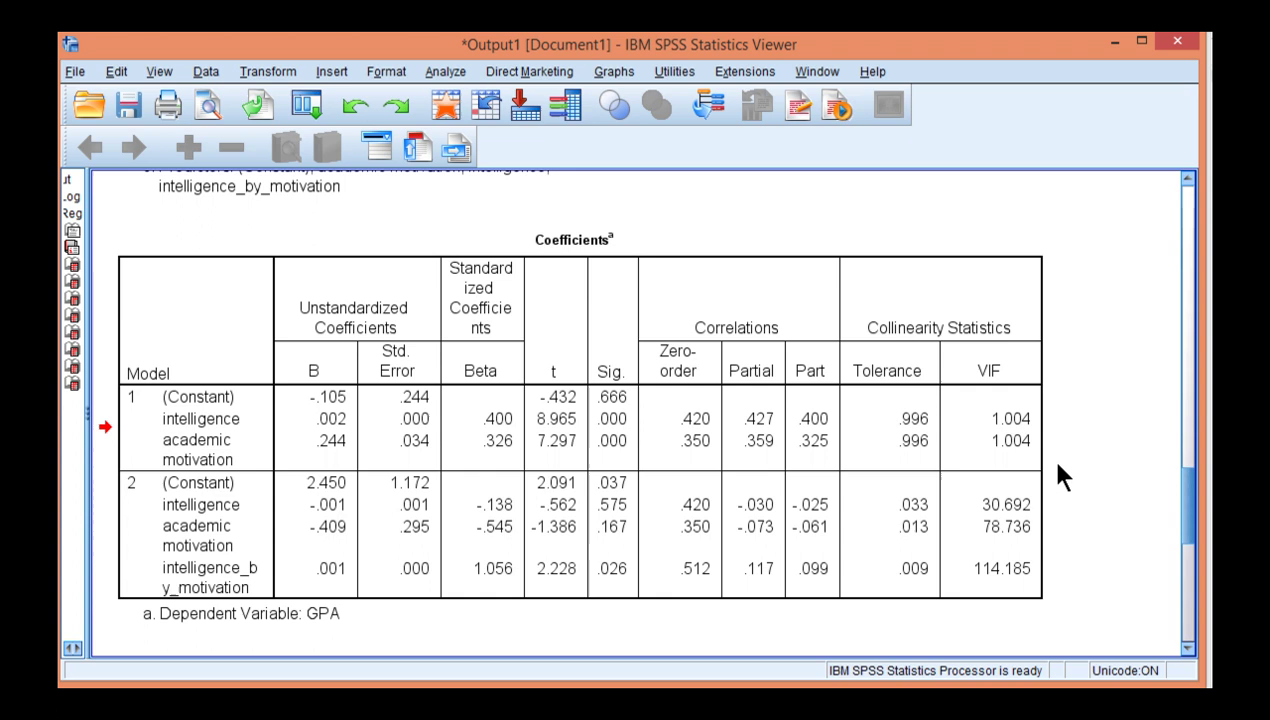
left_click(592, 465)
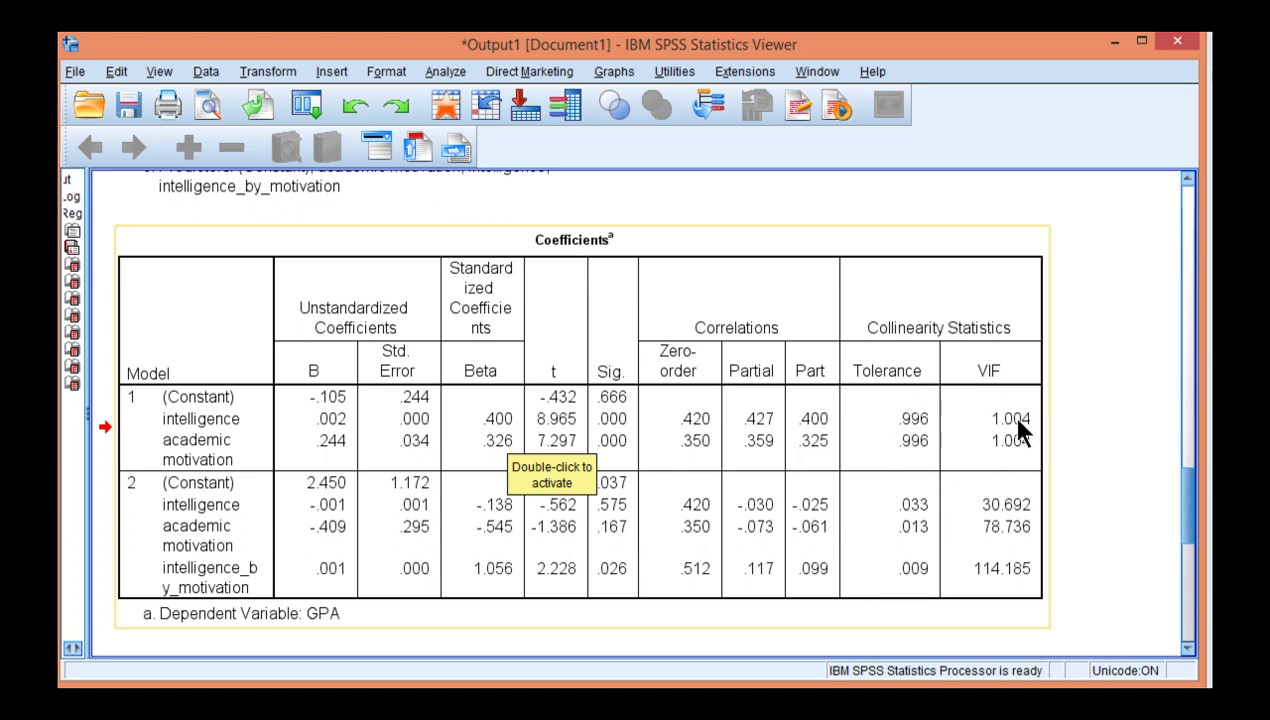
left_click(914, 424)
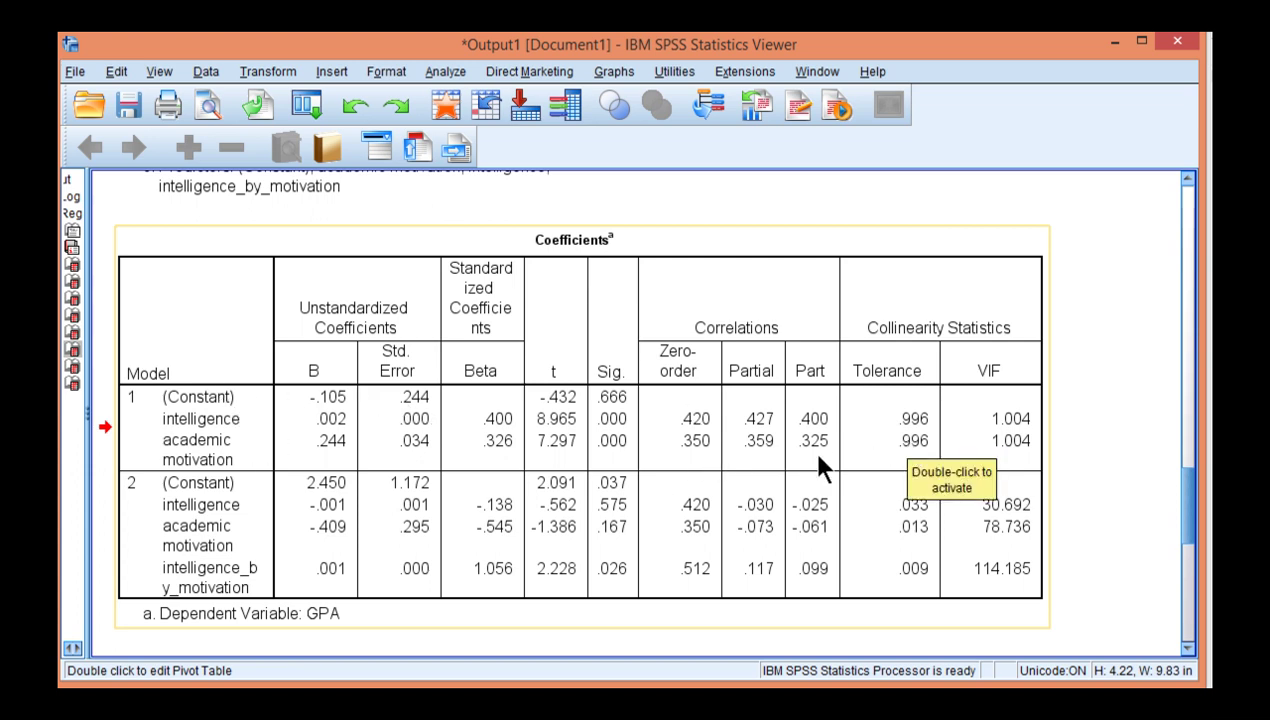
mouse_move(816, 462)
left_mouse_down()
mouse_move(1066, 449)
mouse_move(1045, 433)
left_mouse_up()
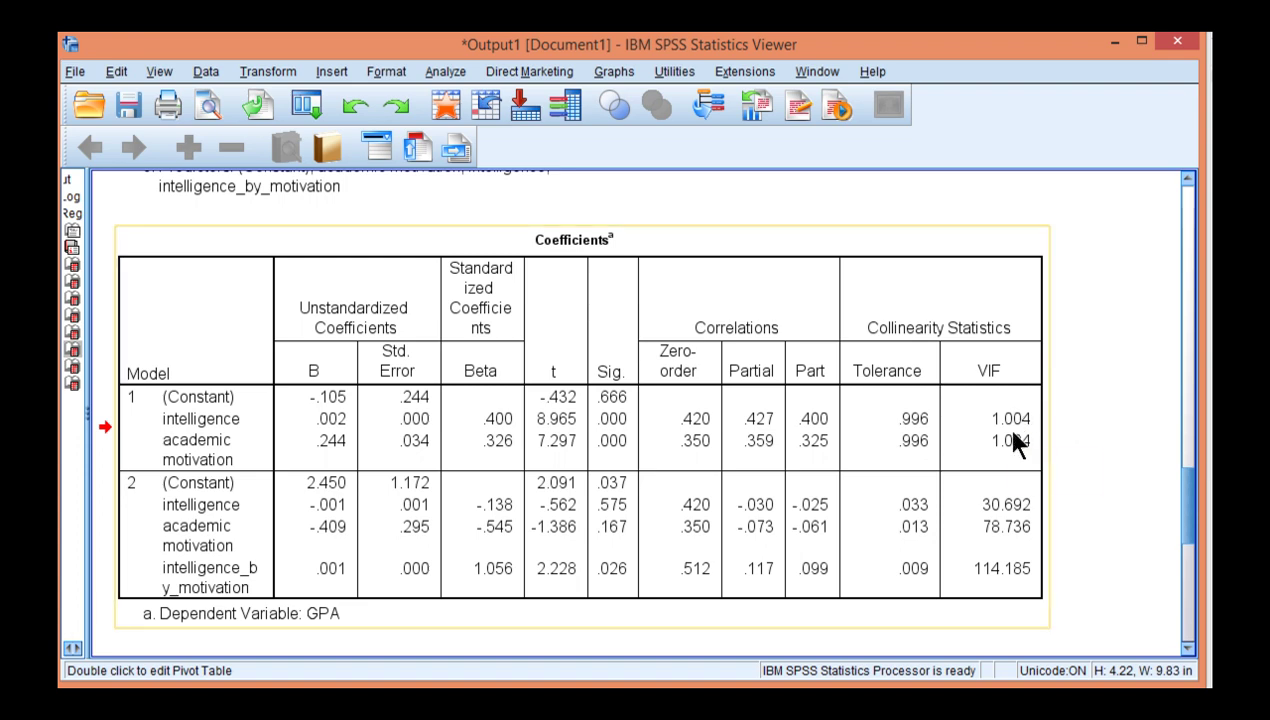
left_click_drag(1013, 434, 1112, 468)
scroll(1112, 468, "down", 3)
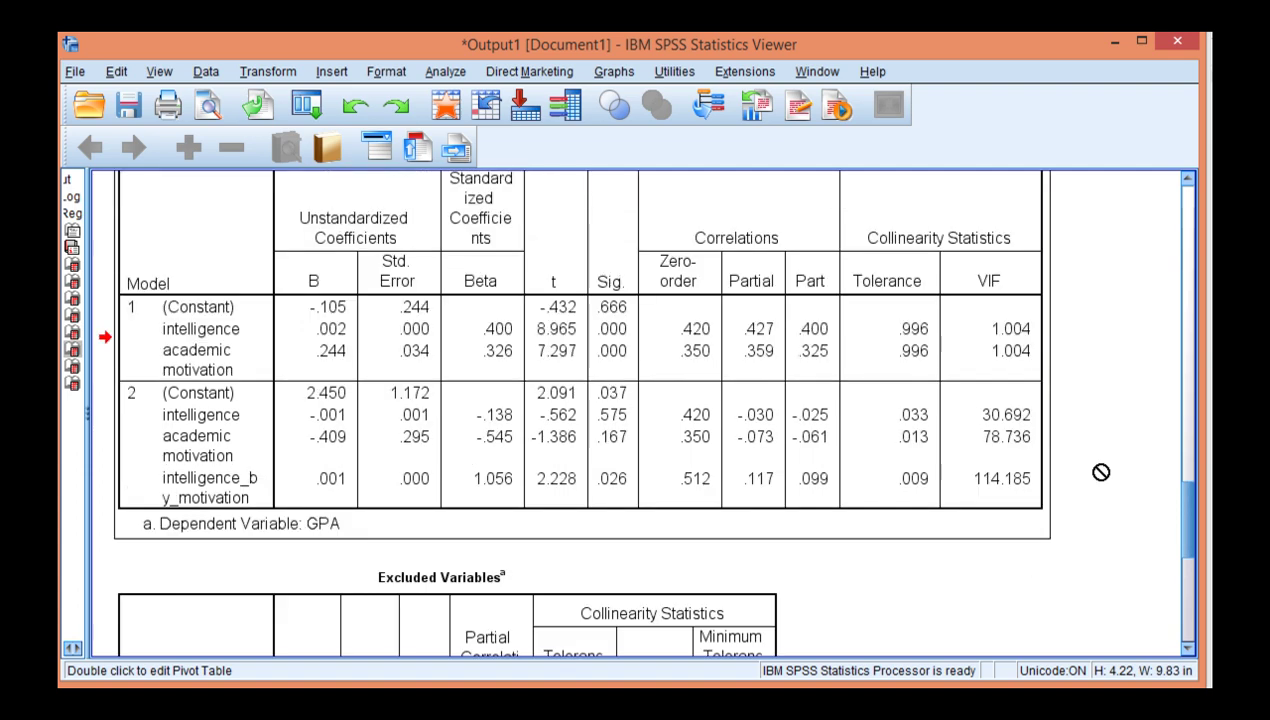
scroll(538, 478, "up", 3)
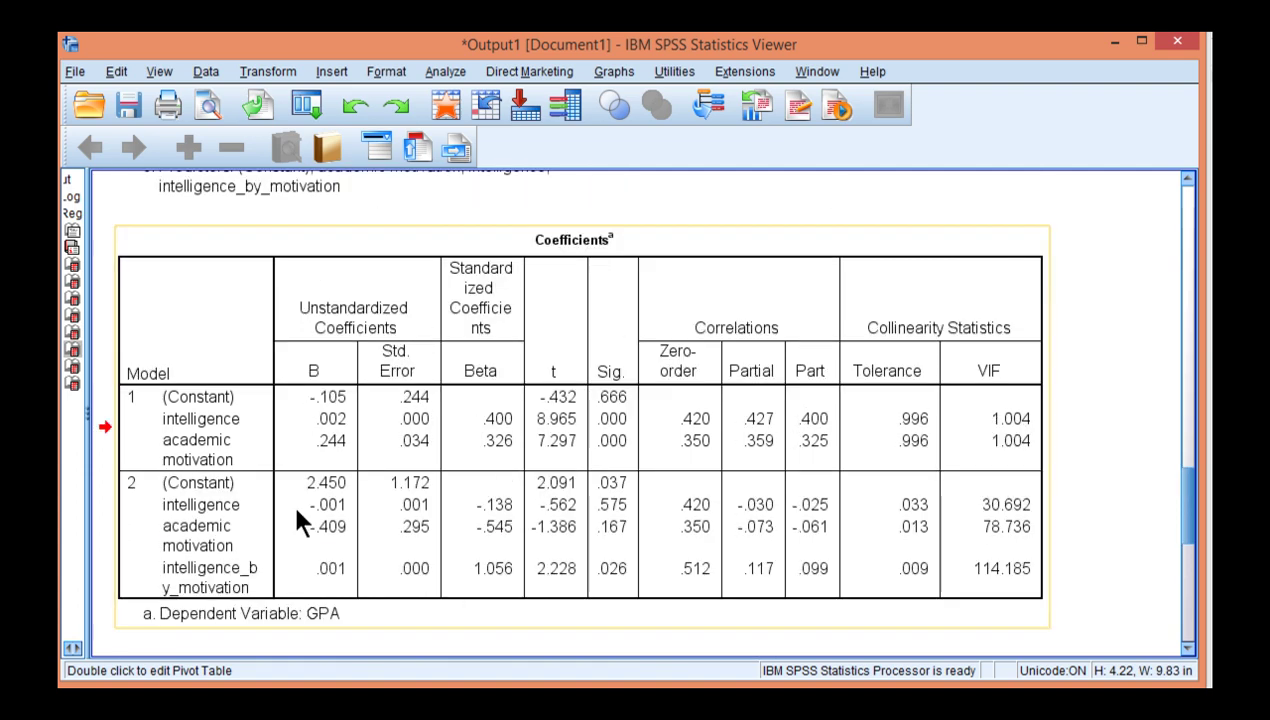
Step: Widen the Coefficients table's Model column so academic motivation fits on one line
double_click(256, 505)
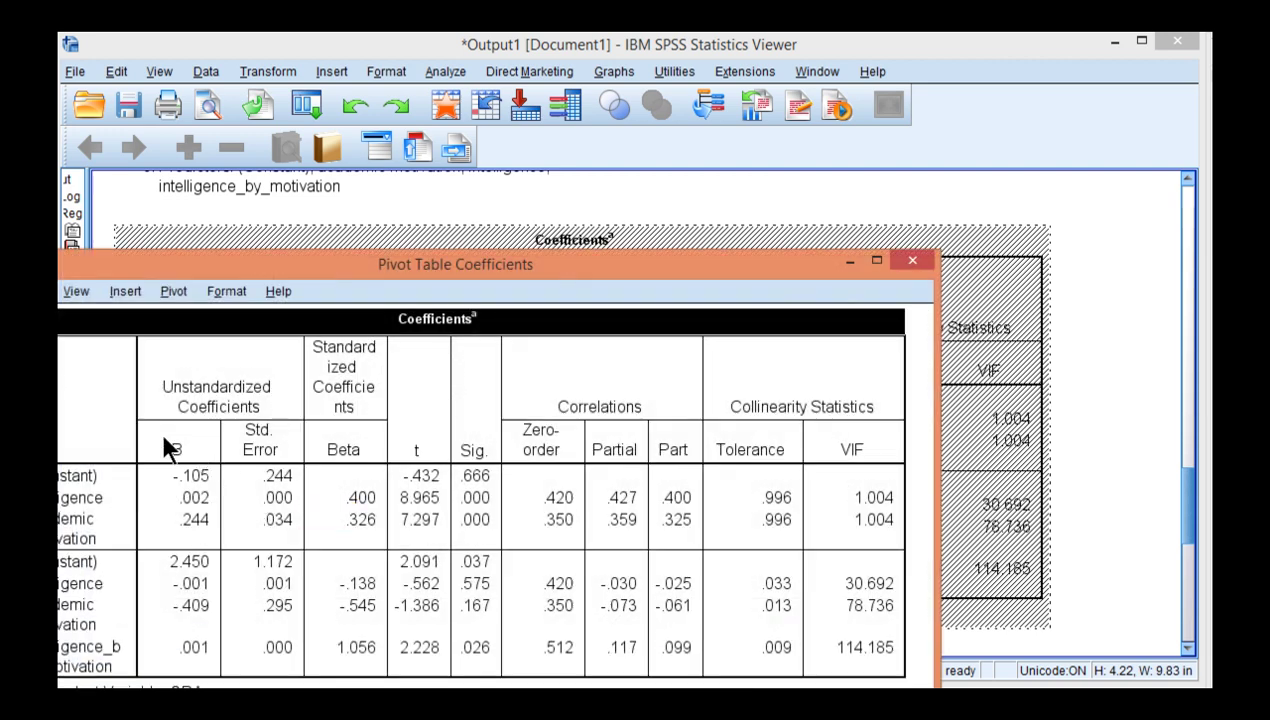
left_click_drag(139, 424, 164, 420)
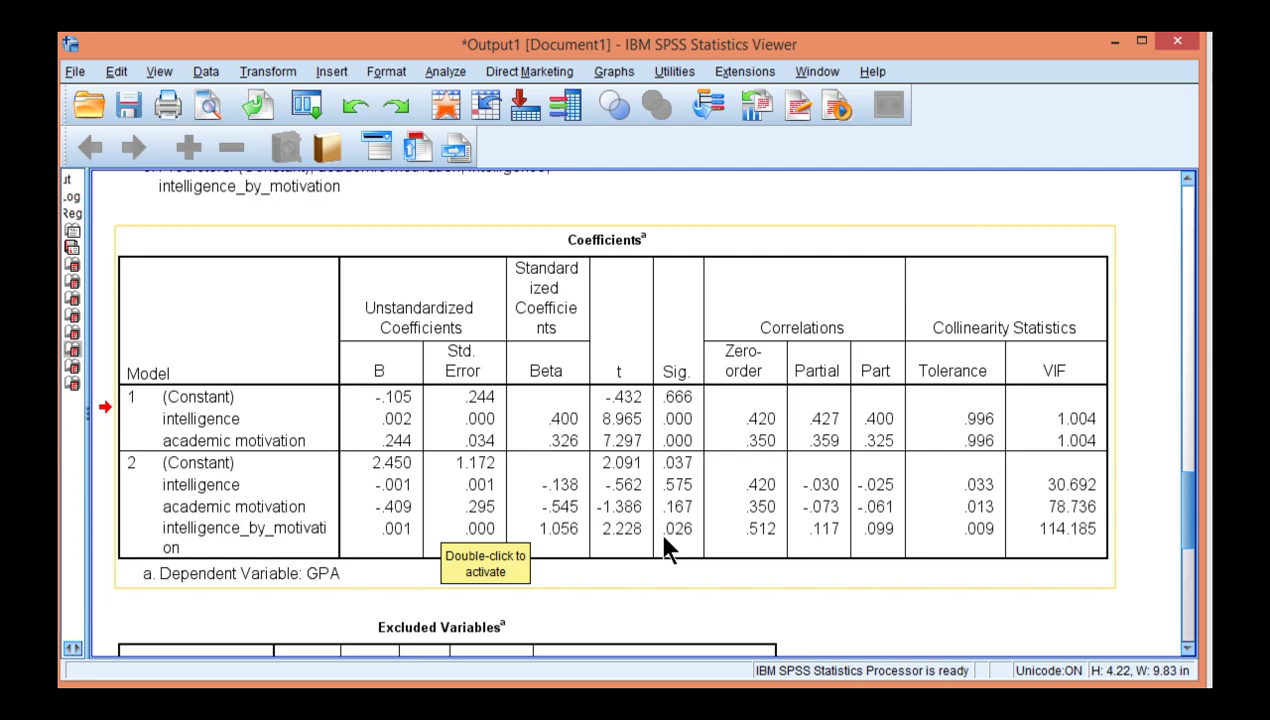
scroll(665, 545, "up", 2)
scroll(665, 545, "up", 3)
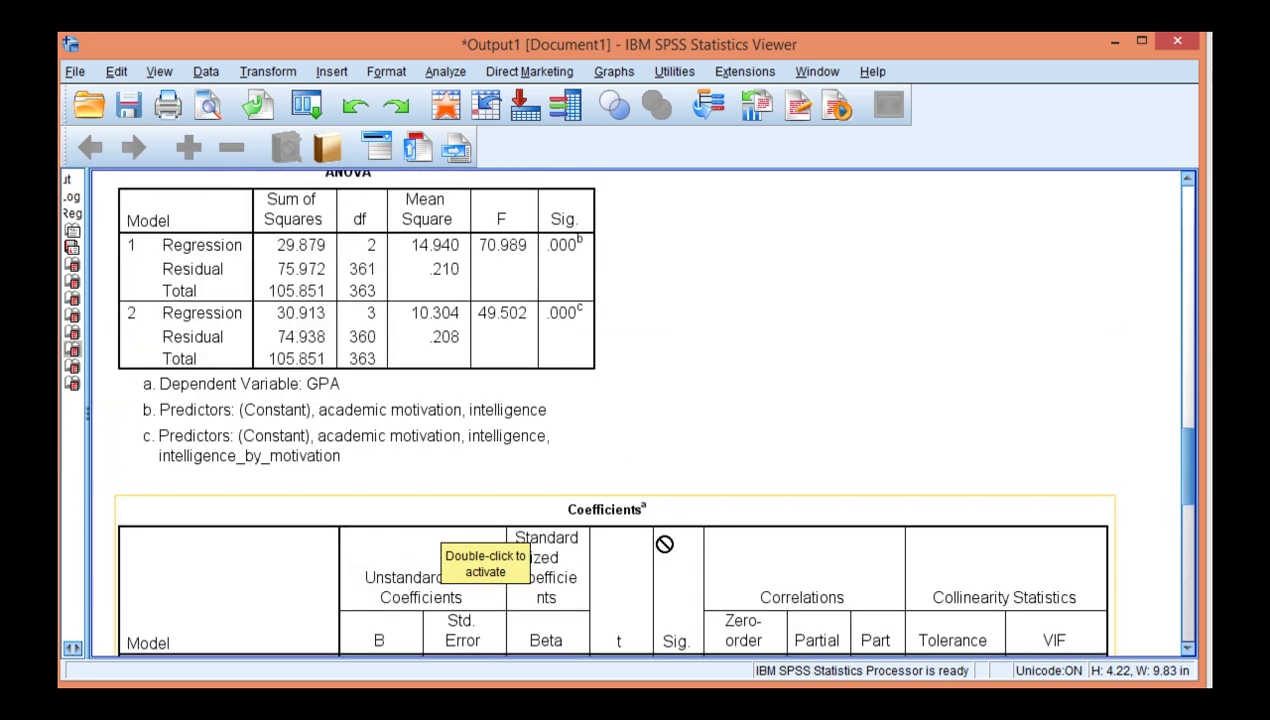
scroll(665, 545, "up", 5)
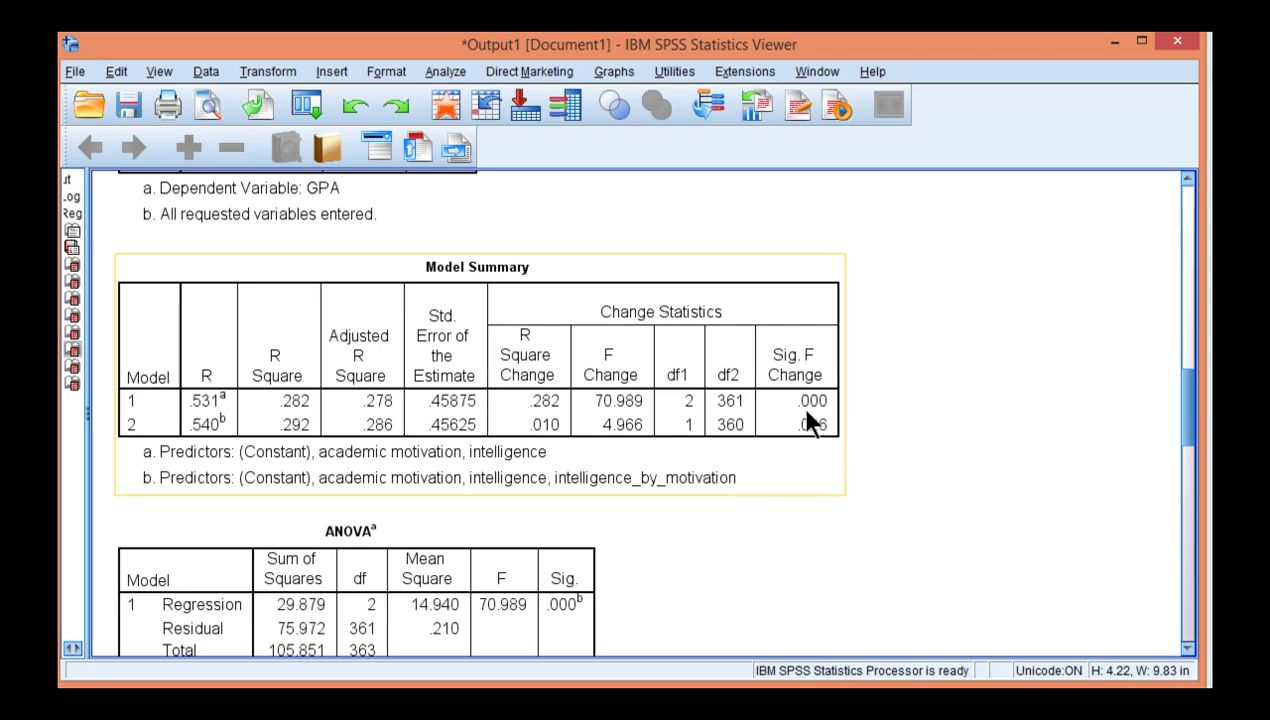
scroll(800, 425, "down", 5)
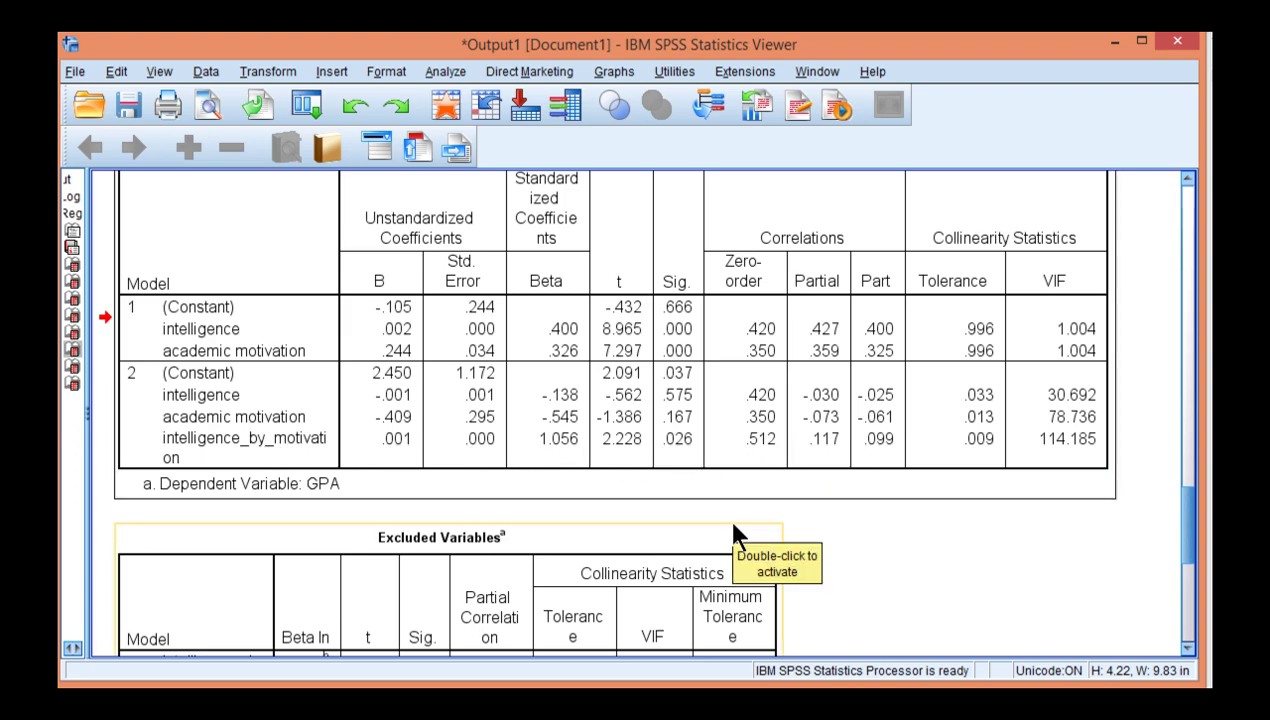
scroll(731, 540, "up", 3)
scroll(733, 530, "up", 3)
scroll(733, 535, "down", 2)
left_click(618, 462)
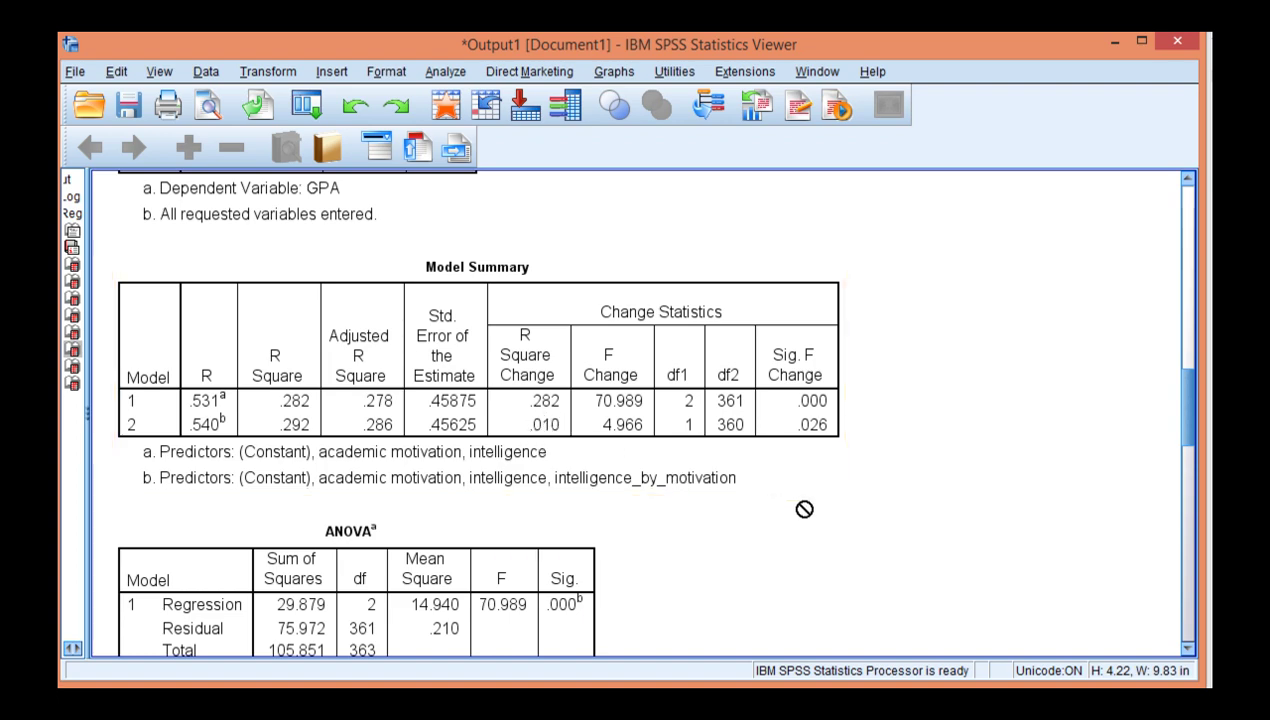
scroll(805, 510, "down", 5)
scroll(805, 507, "down", 2)
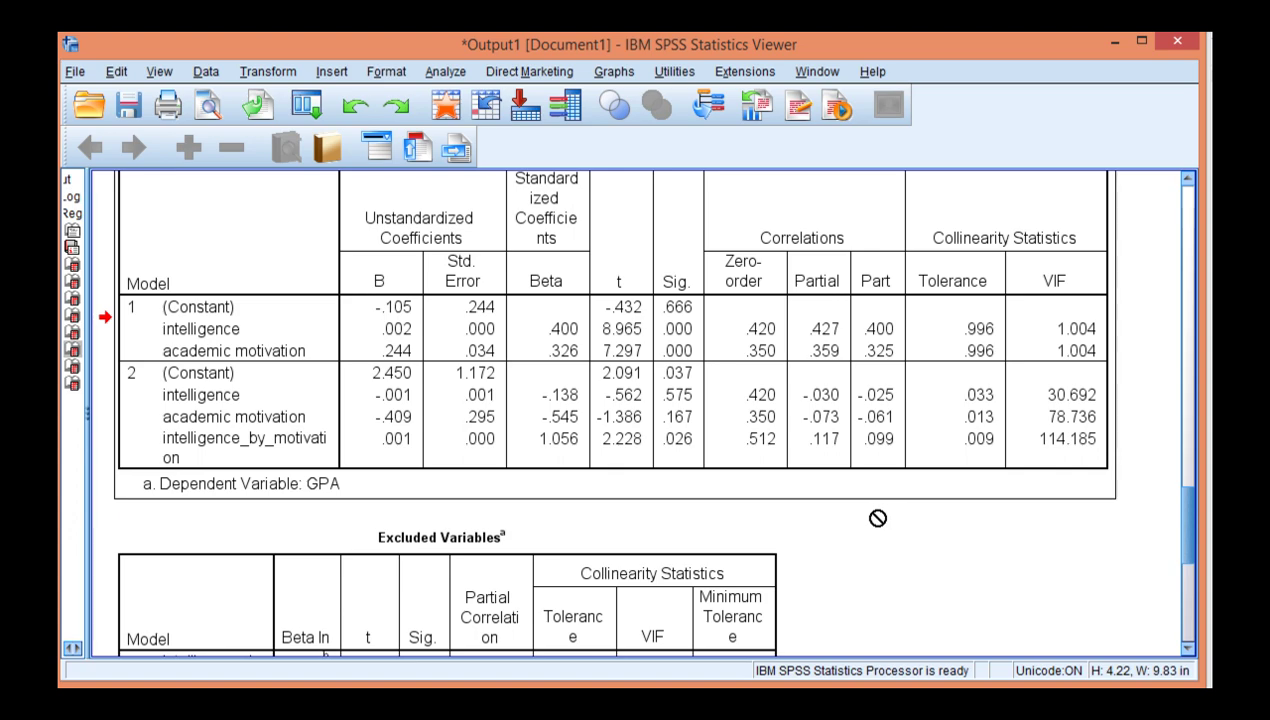
scroll(876, 519, "up", 5)
scroll(876, 519, "up", 3)
scroll(876, 519, "up", 1)
scroll(876, 519, "down", 1)
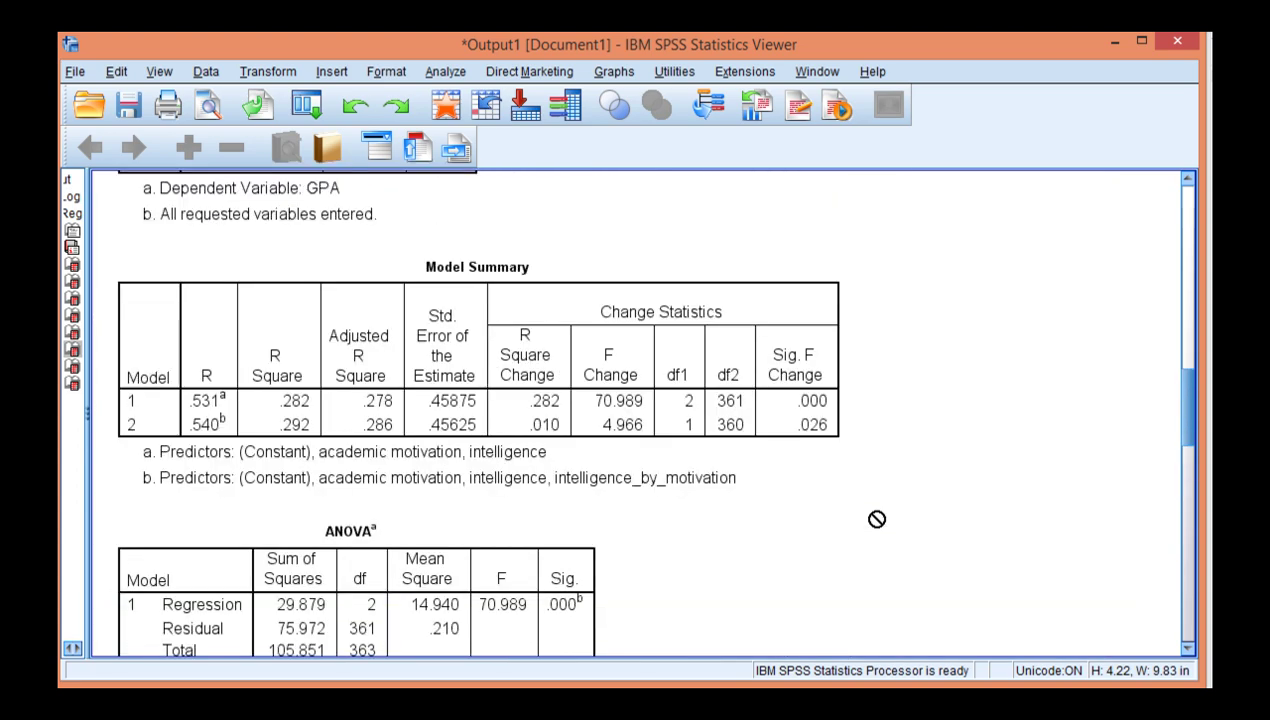
left_click(403, 432)
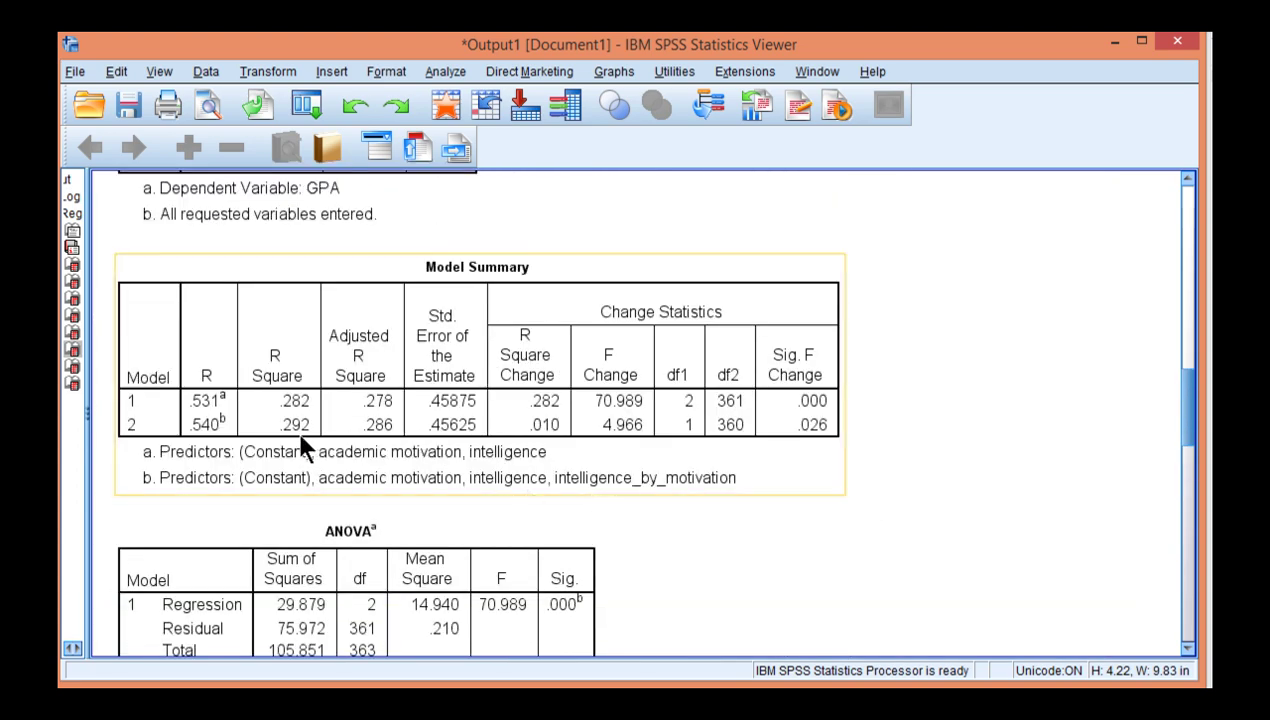
scroll(600, 450, "down", 10)
scroll(890, 561, "up", 5)
left_click(890, 561)
scroll(890, 561, "down", 3)
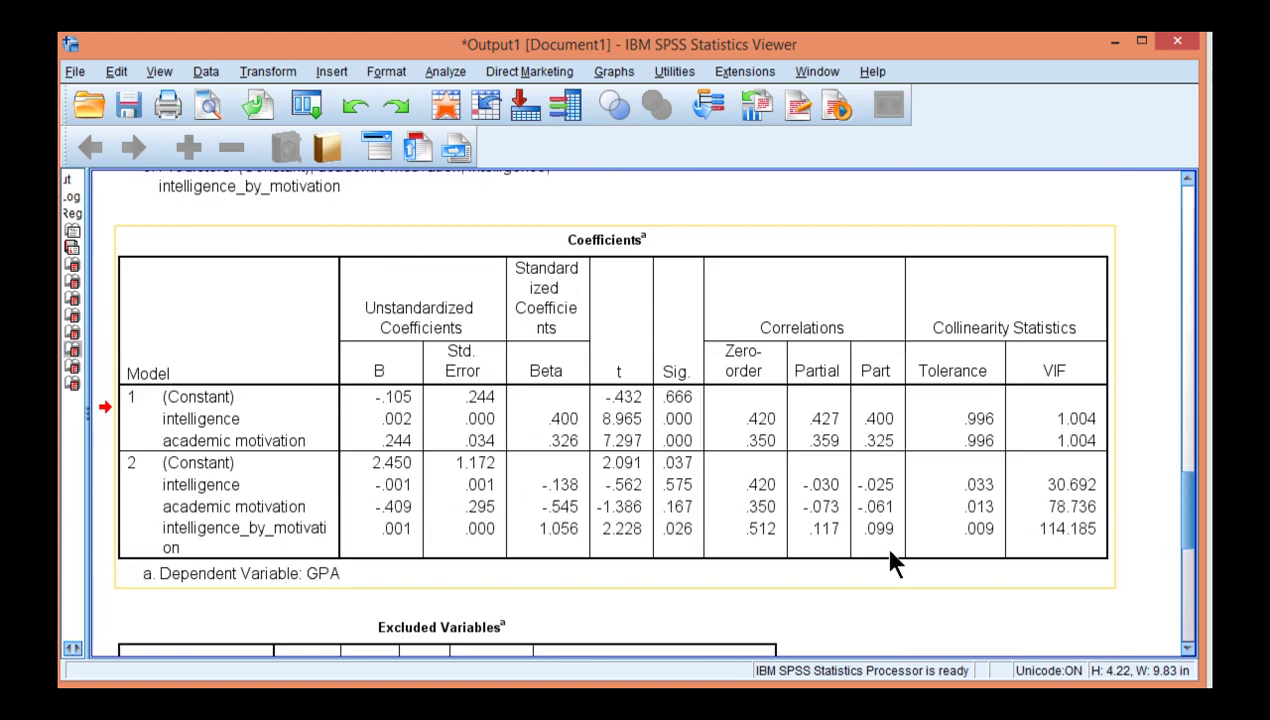
scroll(890, 561, "down", 2)
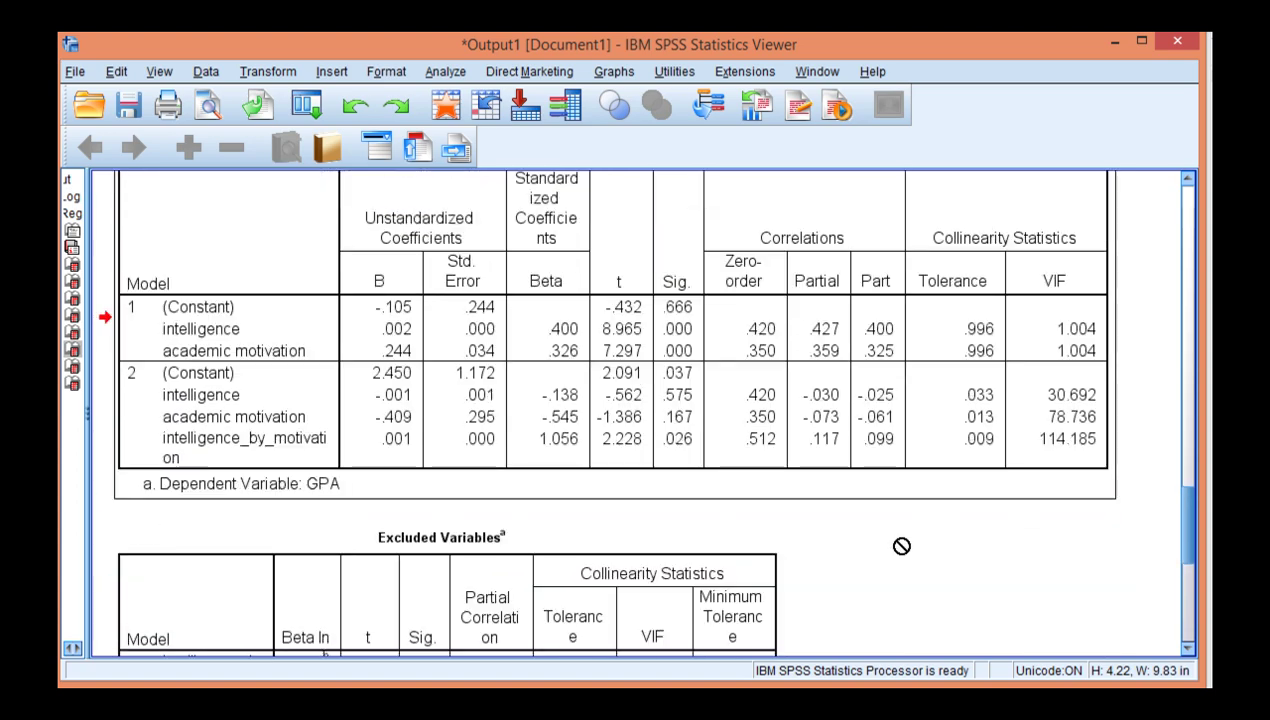
scroll(899, 545, "up", 2)
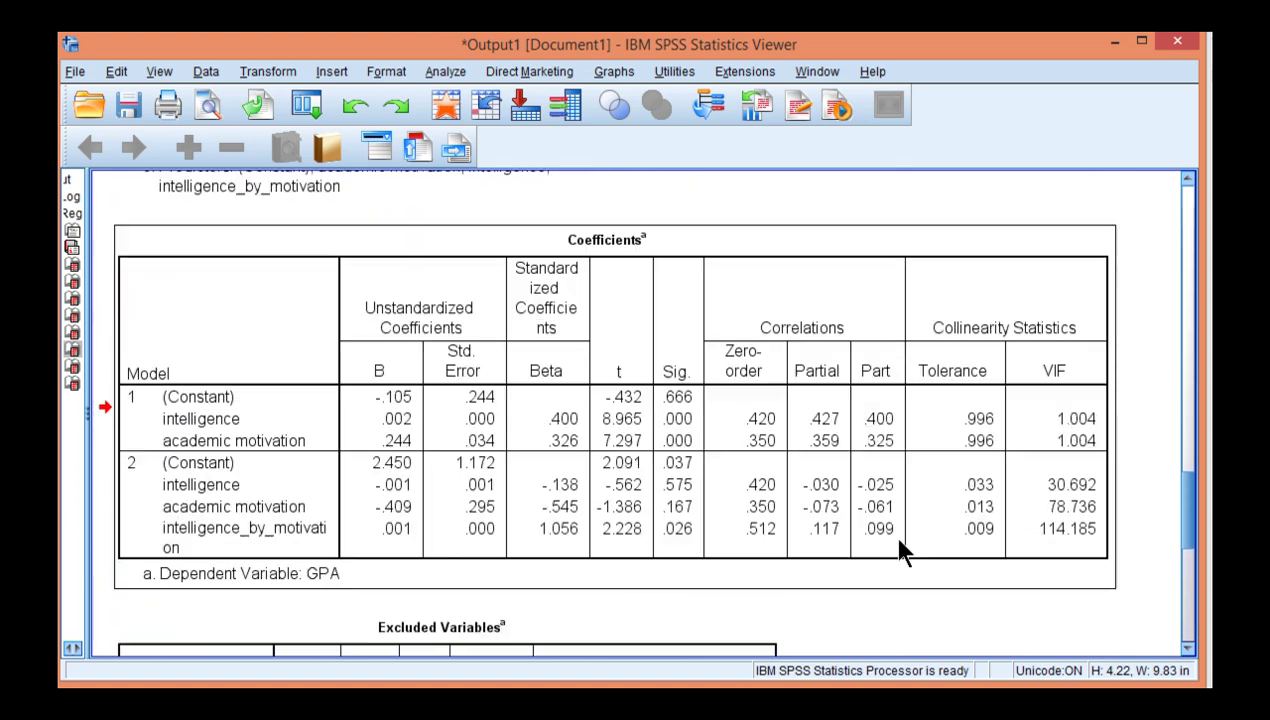
scroll(899, 545, "up", 5)
scroll(899, 545, "up", 2)
left_click(311, 337)
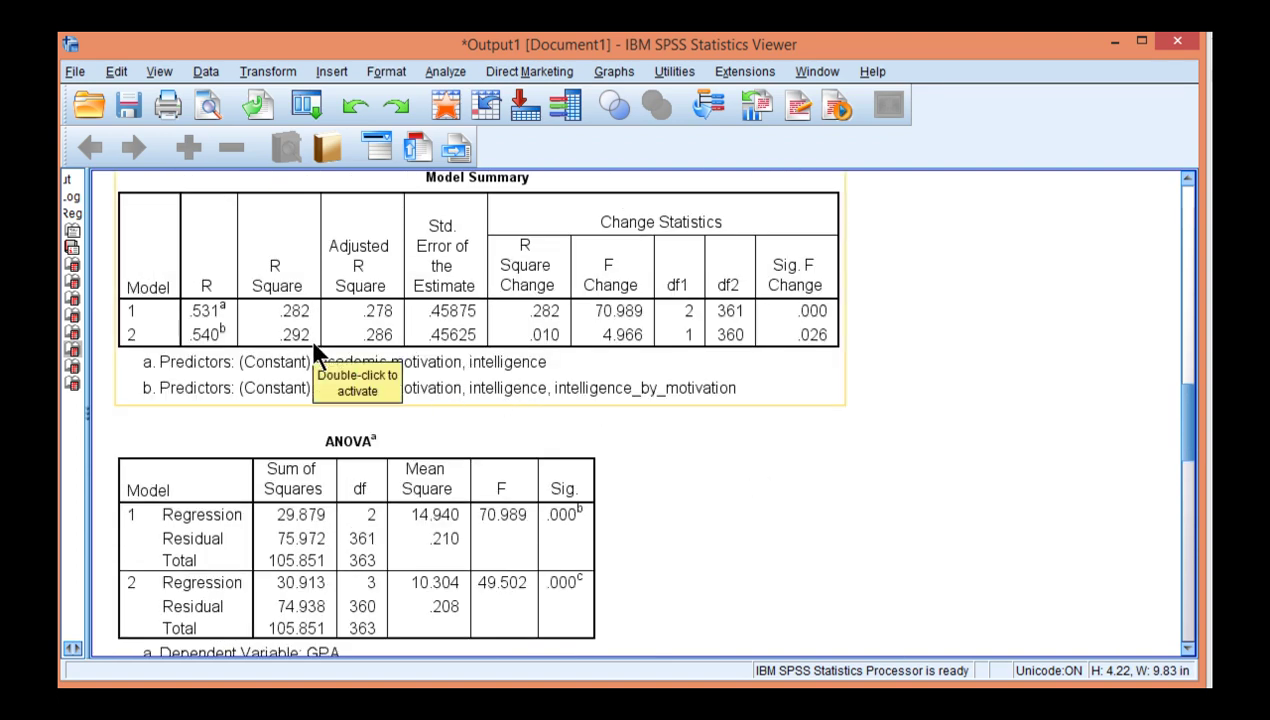
scroll(692, 426, "down", 10)
left_click(694, 435)
scroll(694, 435, "down", 5)
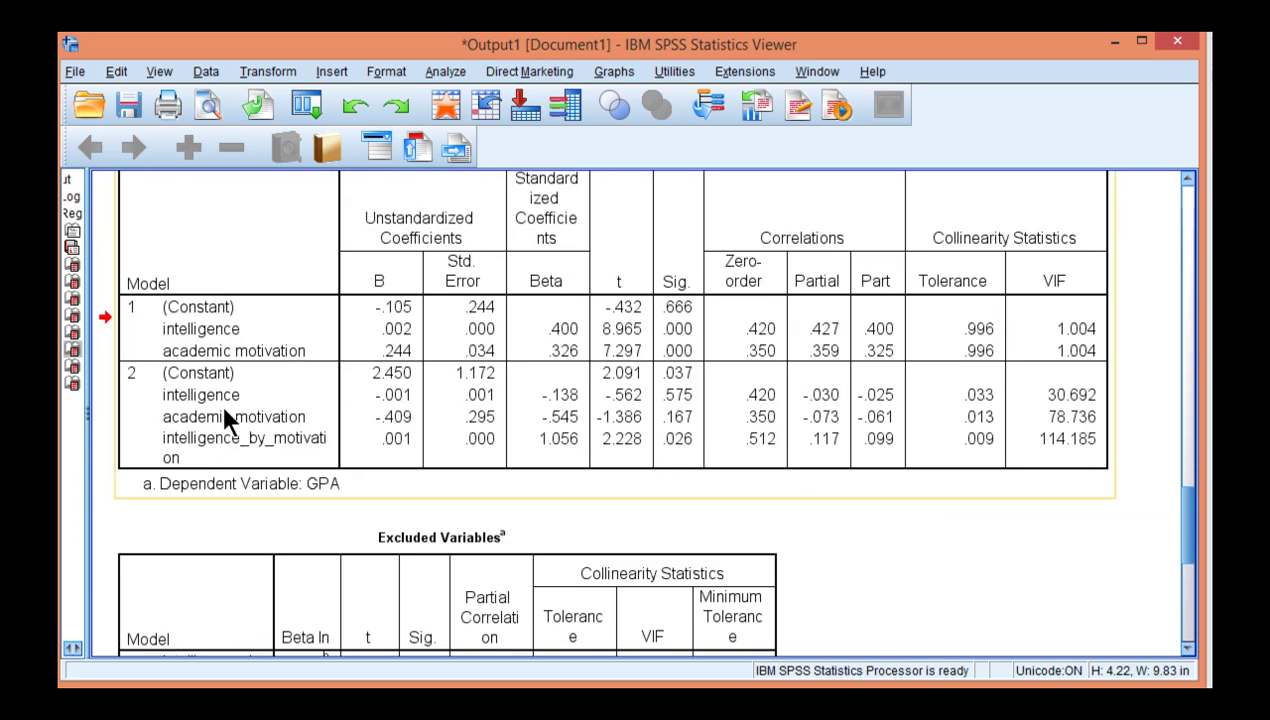
left_click_drag(224, 412, 1036, 609)
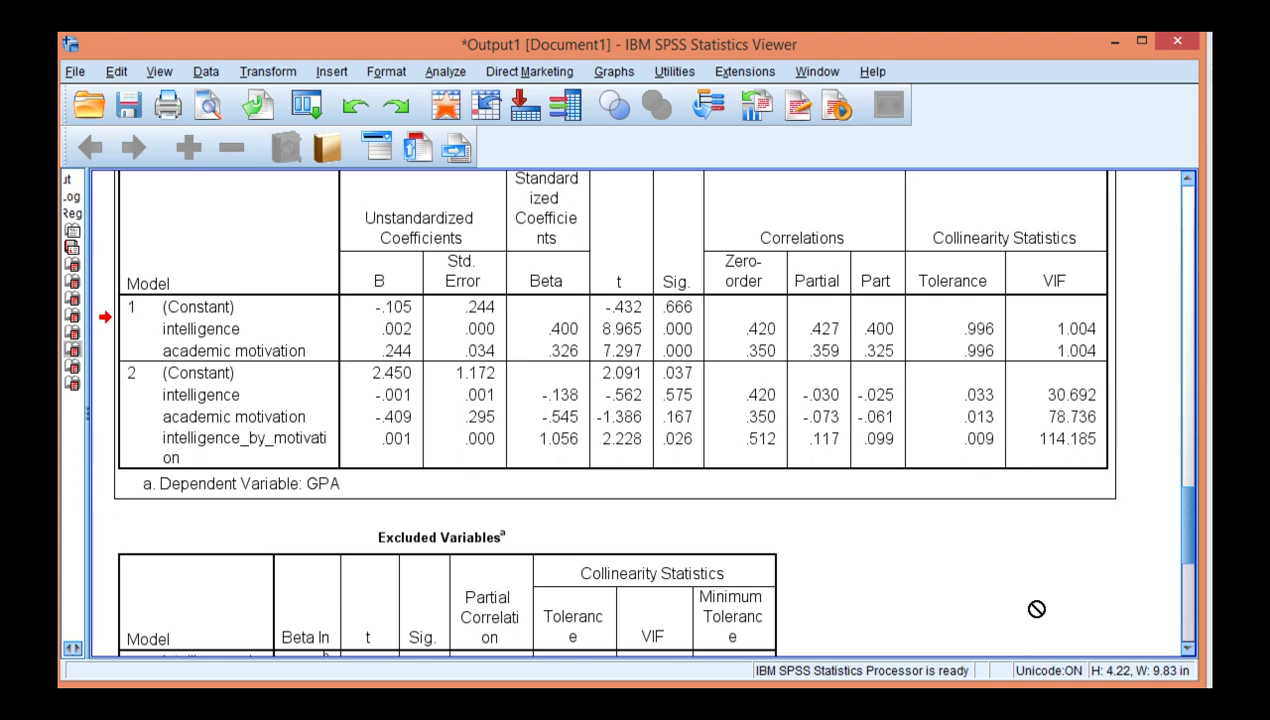
left_click_drag(1036, 609, 985, 566)
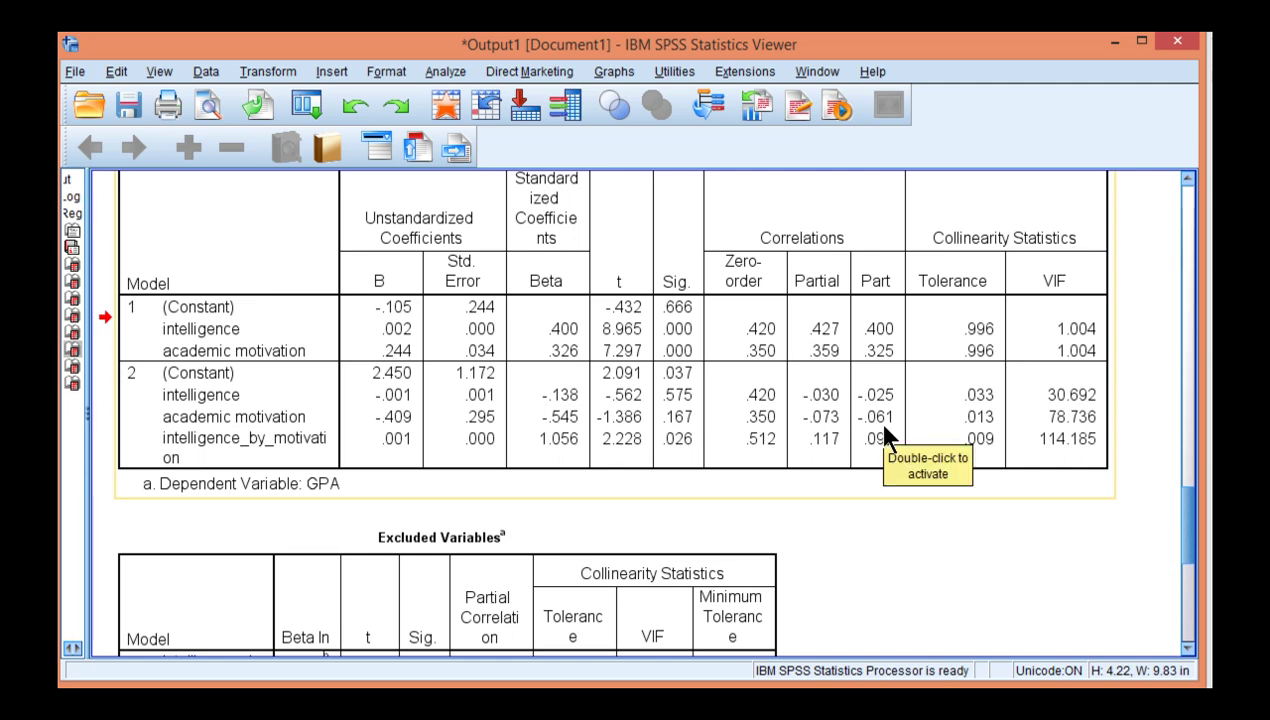
mouse_move(886, 428)
left_mouse_down()
mouse_move(909, 555)
mouse_move(358, 376)
left_mouse_up()
scroll(909, 555, "up", 5)
scroll(909, 555, "up", 3)
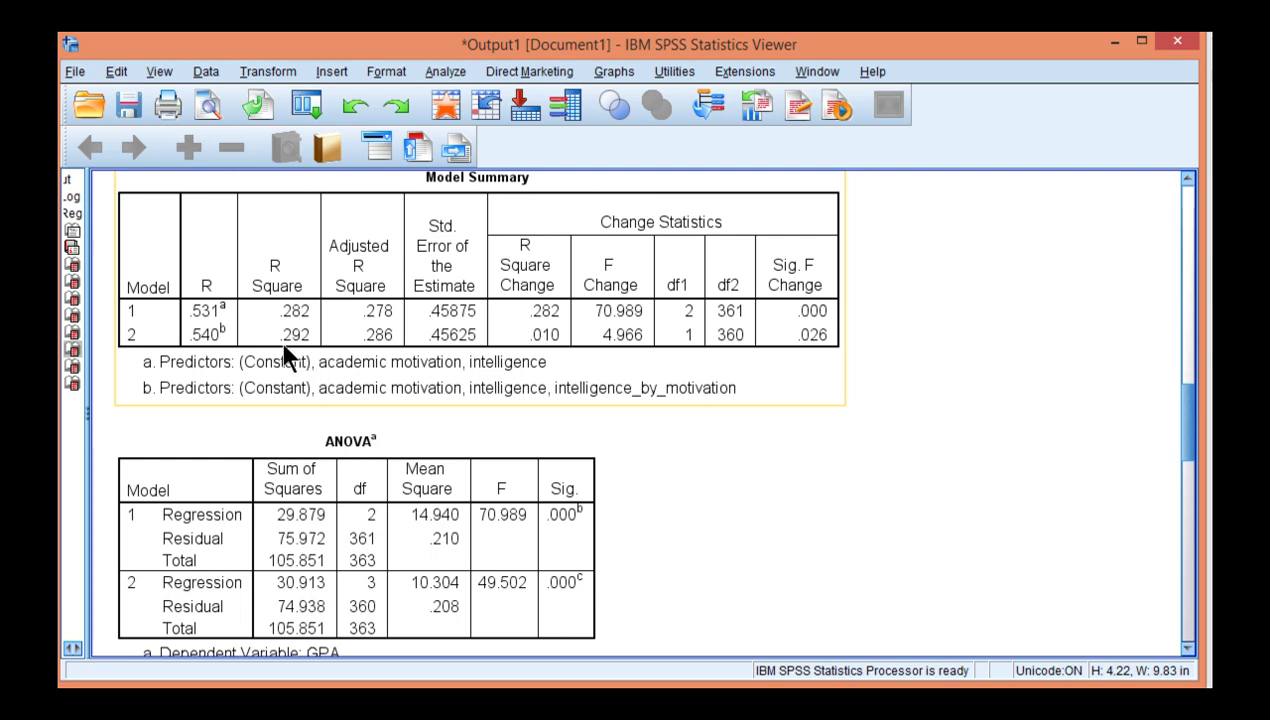
scroll(505, 469, "down", 5)
scroll(760, 519, "down", 4)
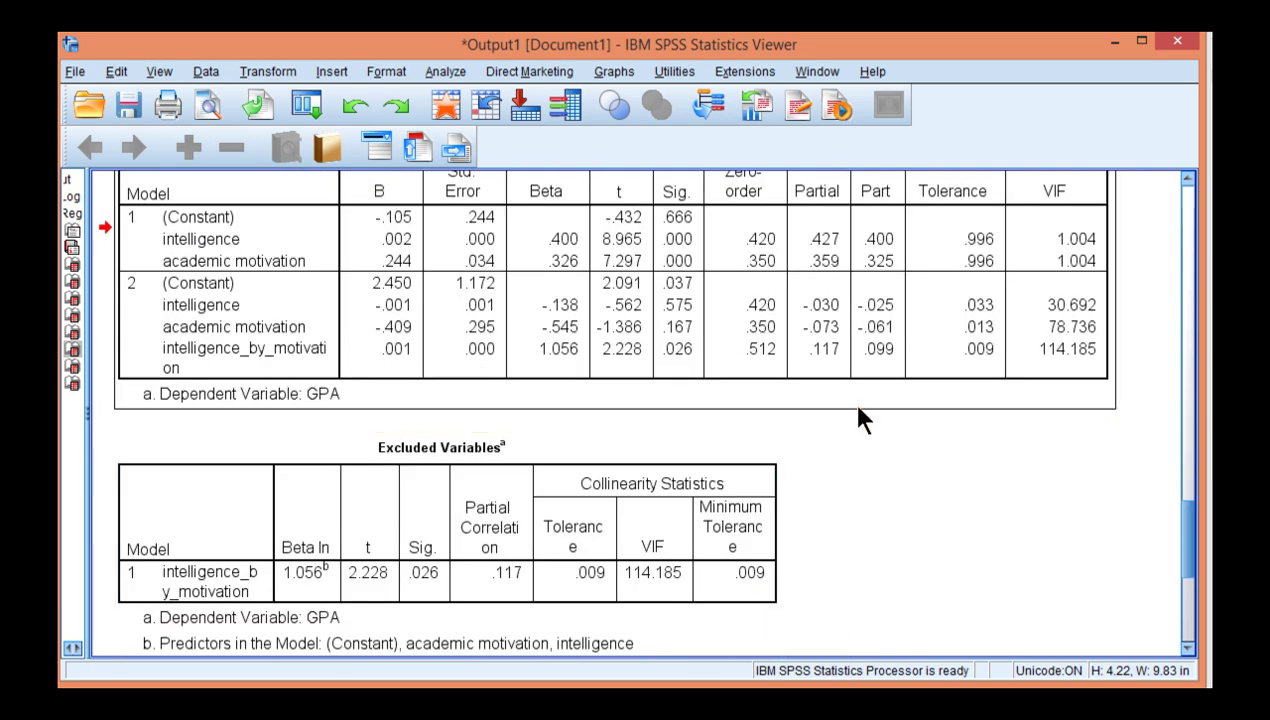
scroll(862, 419, "up", 2)
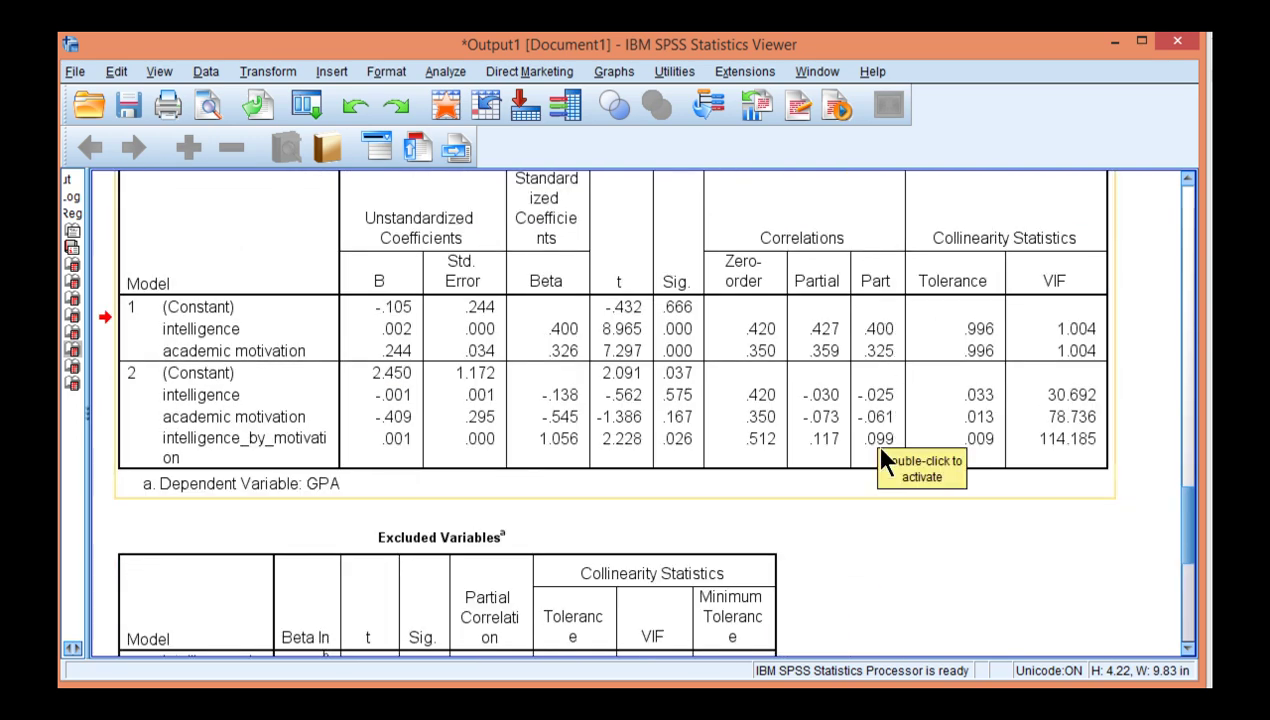
left_click_drag(914, 489, 949, 525)
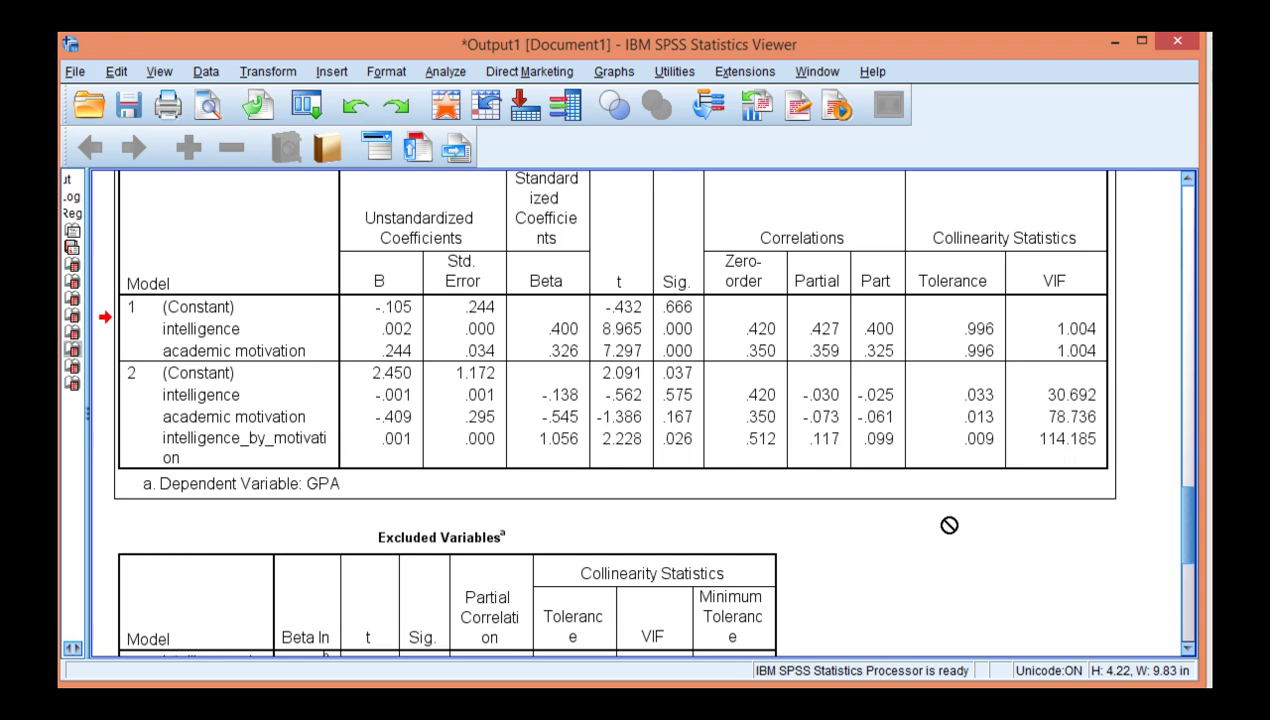
left_click_drag(949, 525, 884, 467)
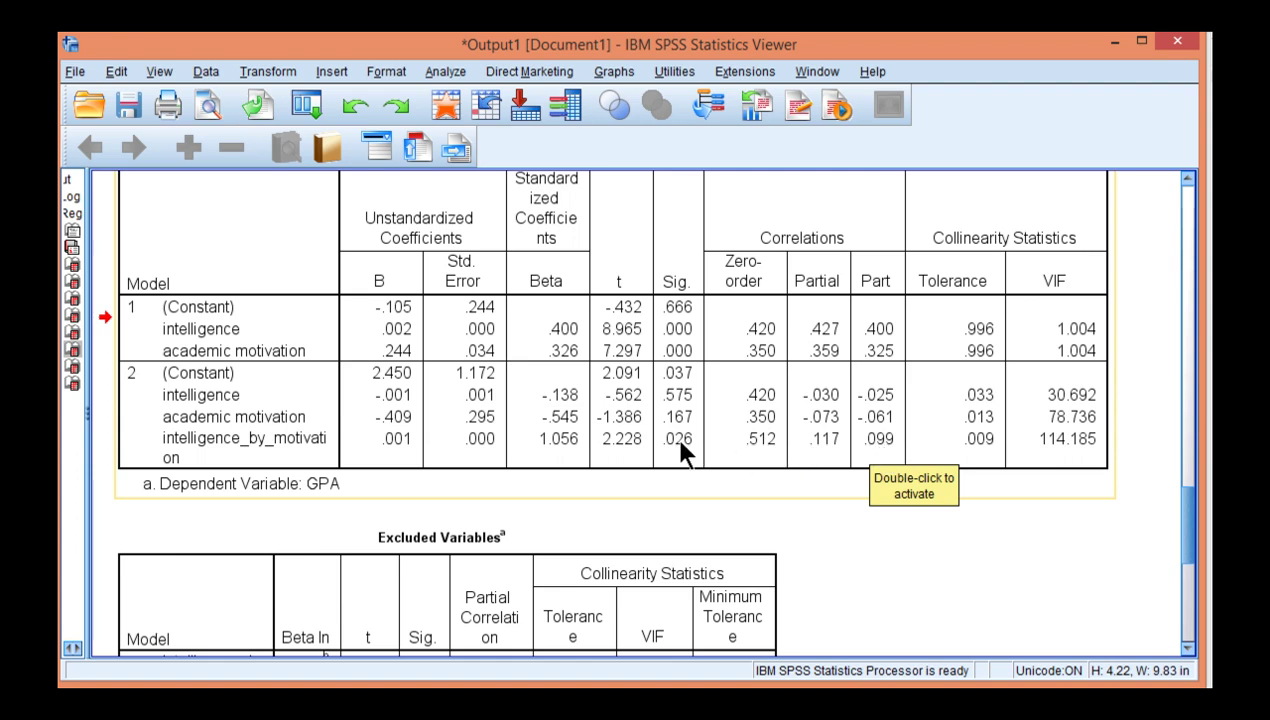
scroll(680, 450, "up", 3)
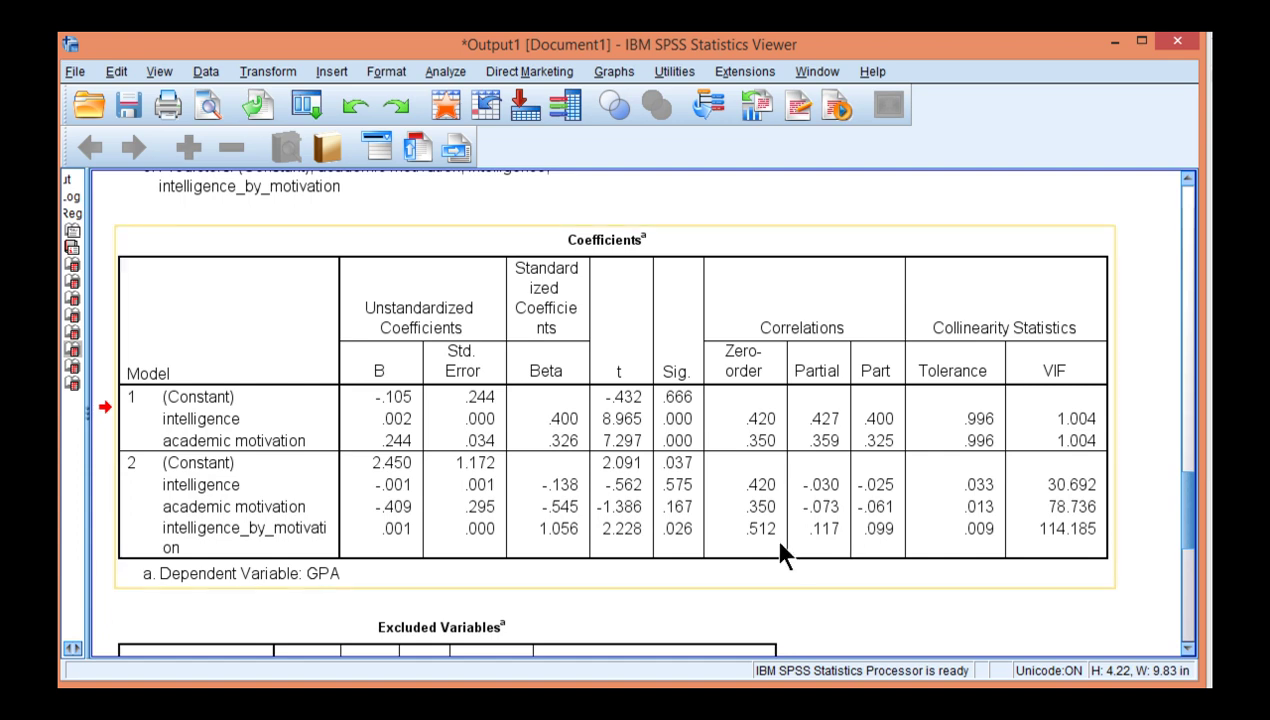